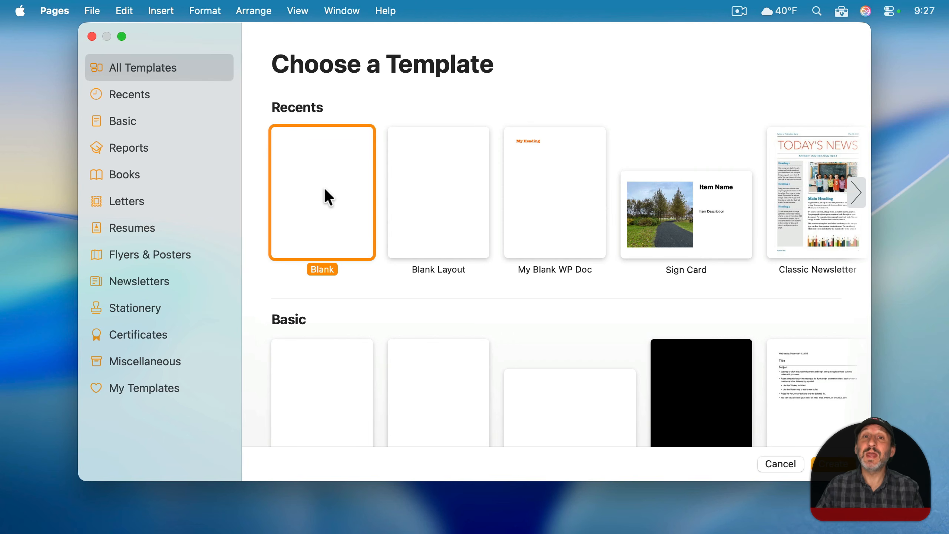
Create a new document from the Blank template and paste the placeholder text into its body.
{"action": "double_click", "coordinate": [335, 184]}
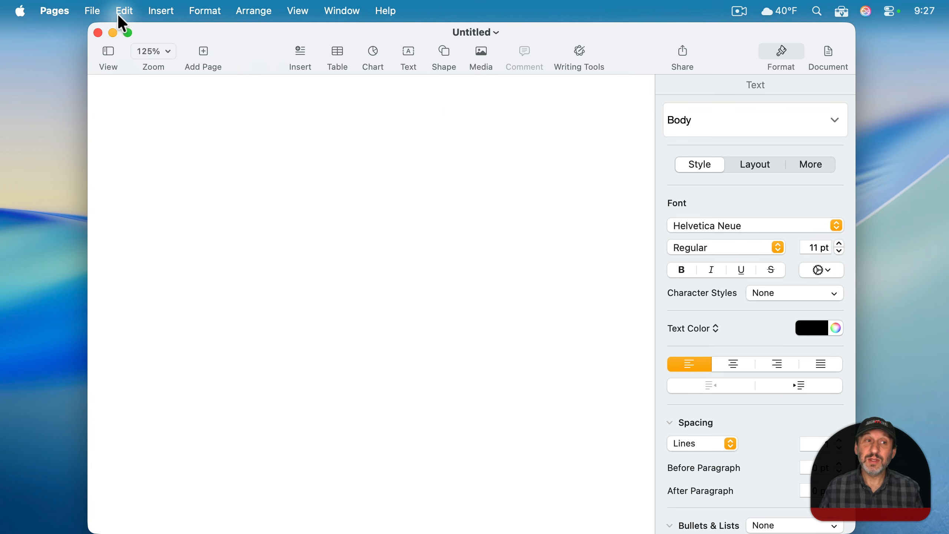
{"action": "left_click", "coordinate": [92, 9]}
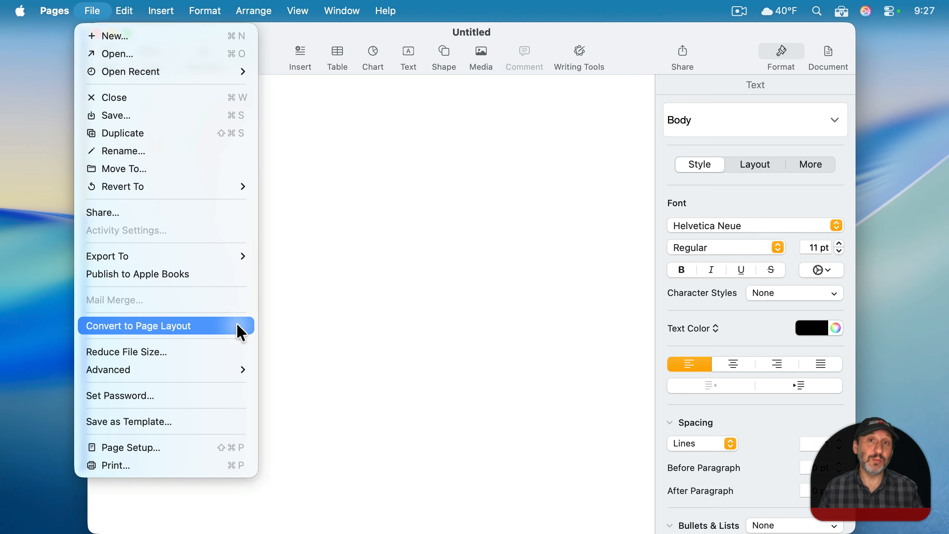
{"action": "left_click", "coordinate": [241, 331]}
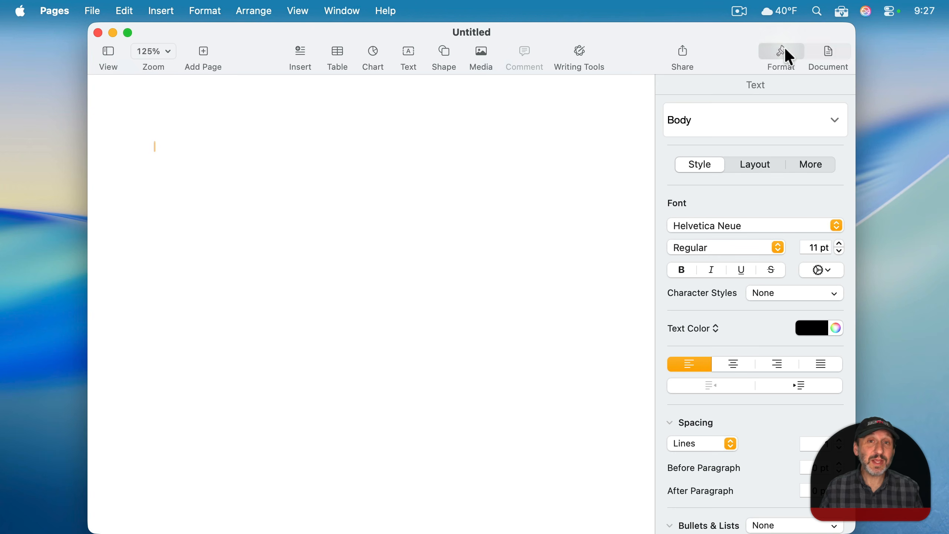
{"action": "key", "text": "super+v"}
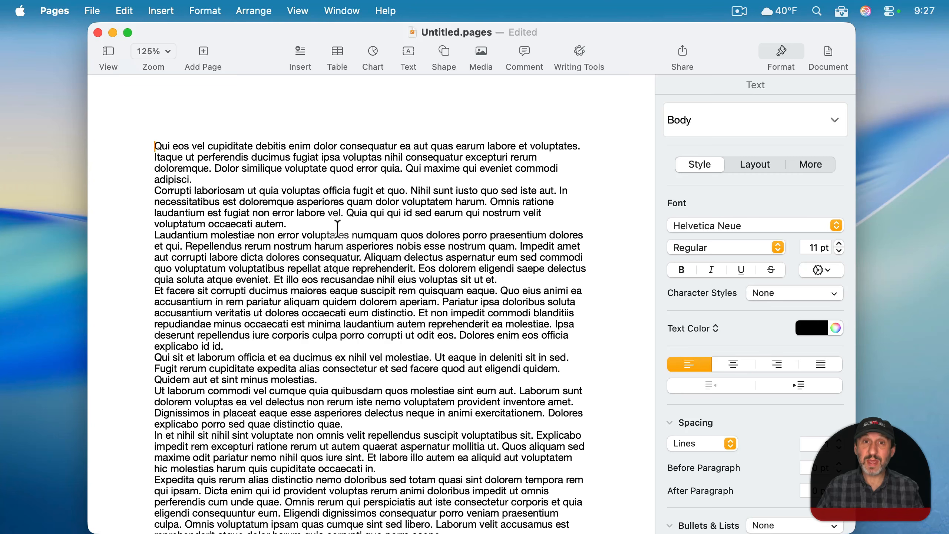
{"action": "scroll", "coordinate": [359, 273], "scroll_direction": "down", "scroll_amount": 20}
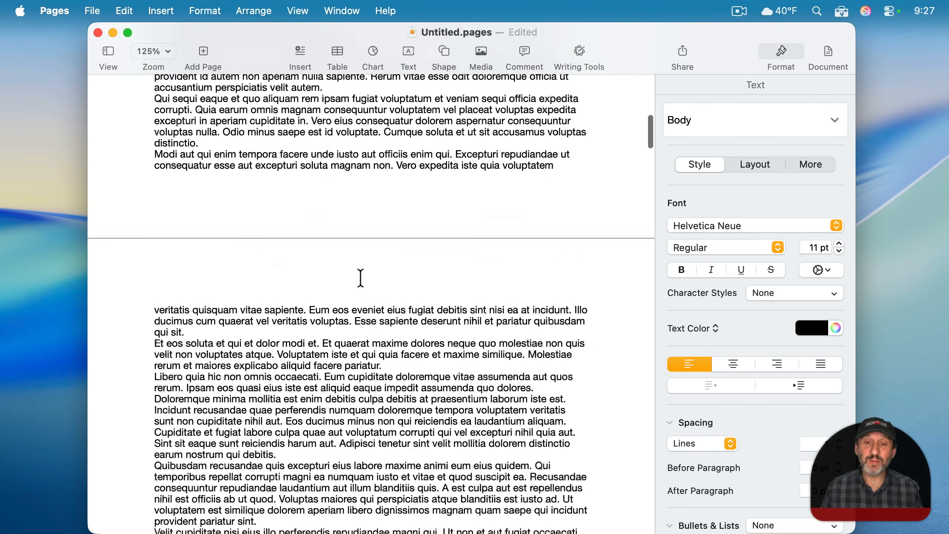
{"action": "scroll", "coordinate": [361, 278], "scroll_direction": "up", "scroll_amount": 20}
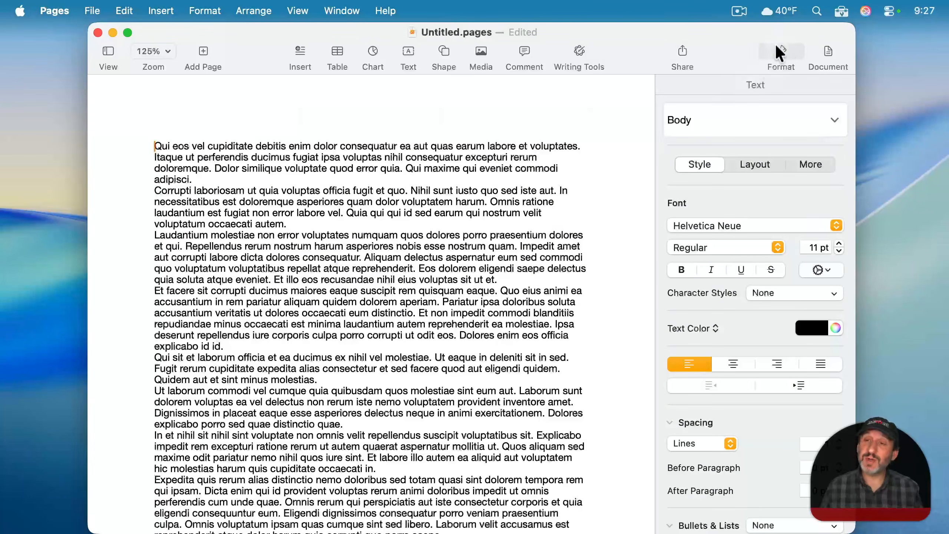
Show the layout settings for the body text and set its number of columns to 2.
{"action": "left_click", "coordinate": [787, 51]}
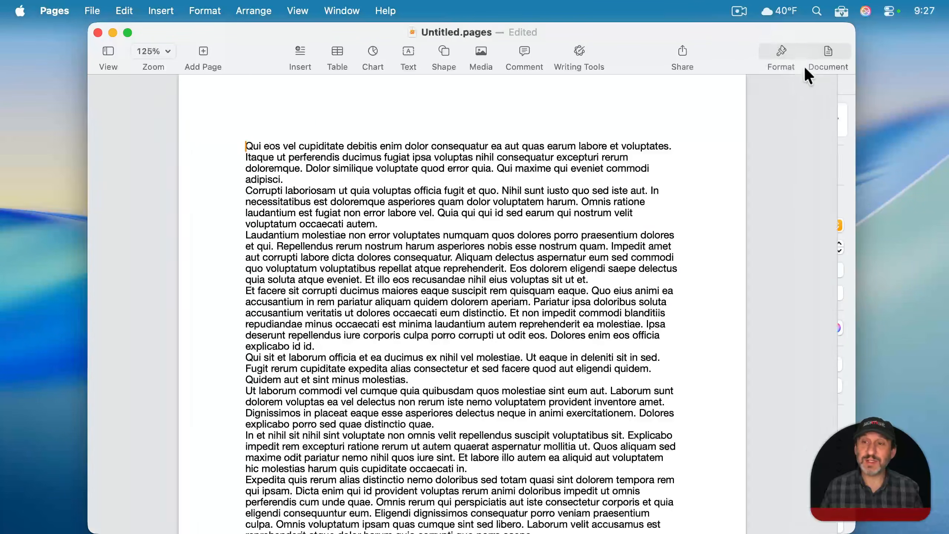
{"action": "left_click", "coordinate": [785, 48]}
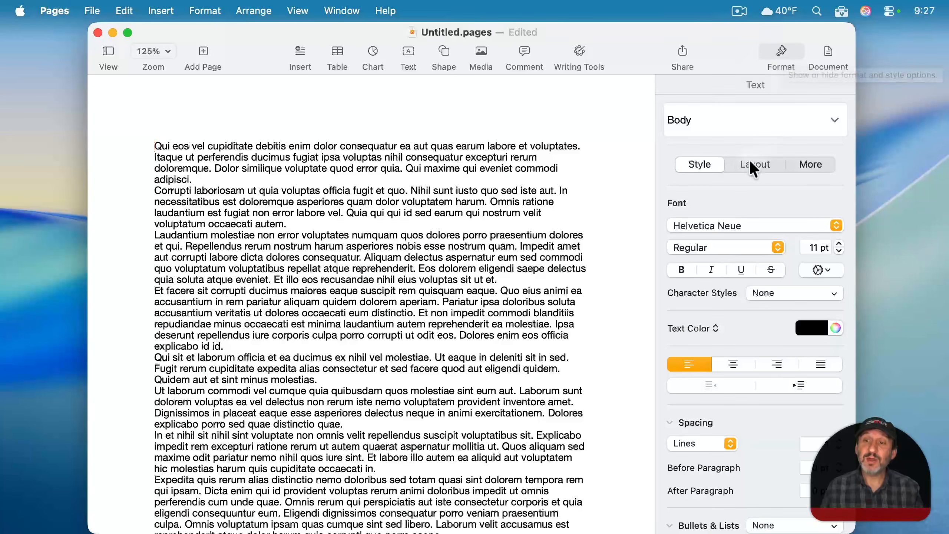
{"action": "left_click", "coordinate": [762, 166]}
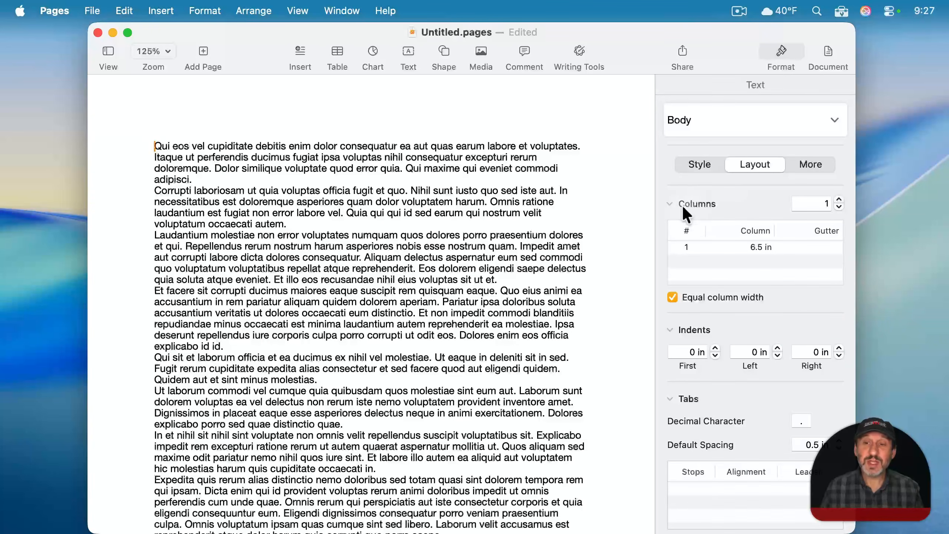
{"action": "left_click", "coordinate": [670, 205]}
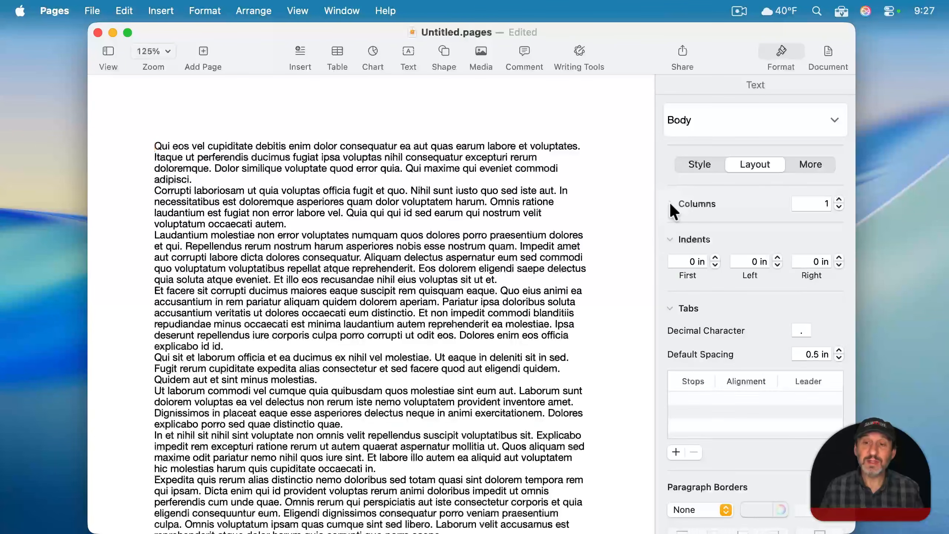
{"action": "left_click", "coordinate": [671, 204]}
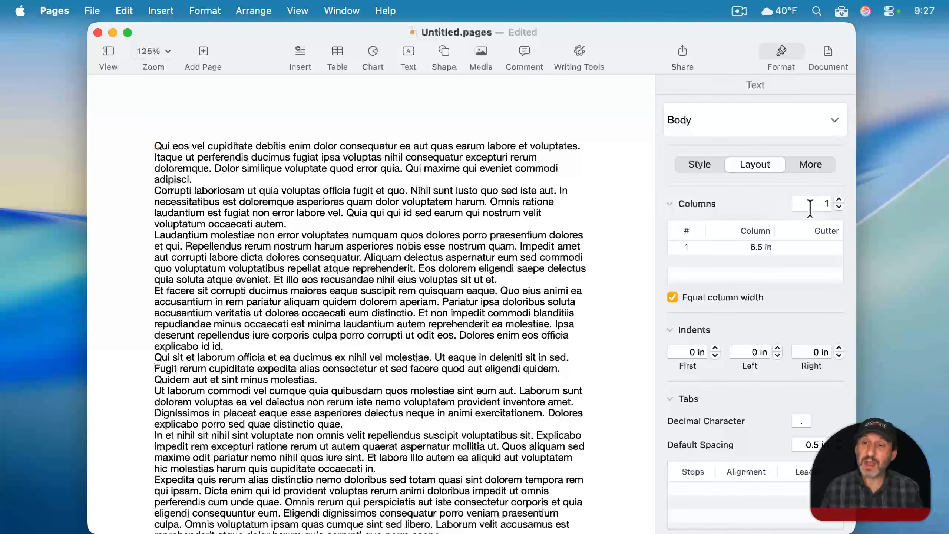
{"action": "left_click", "coordinate": [840, 201]}
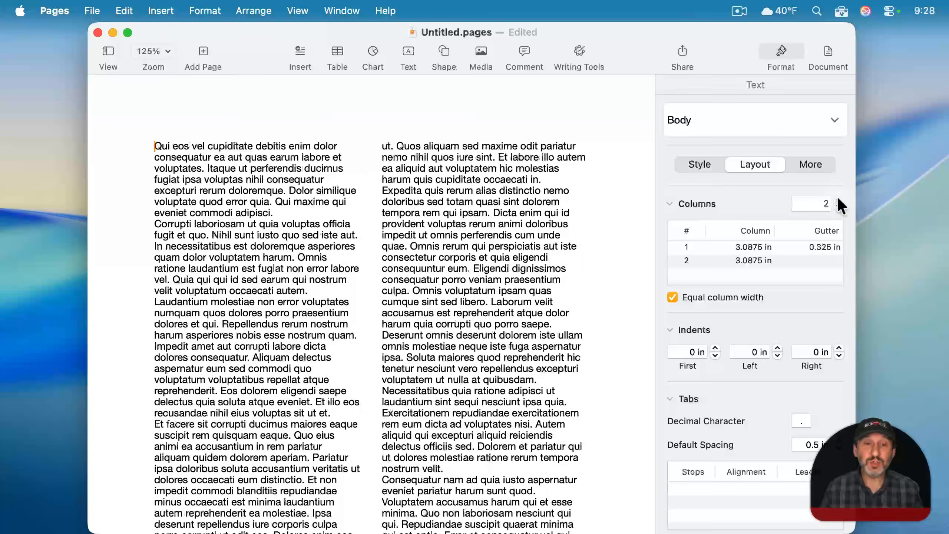
{"action": "scroll", "coordinate": [316, 328], "scroll_direction": "down", "scroll_amount": 15}
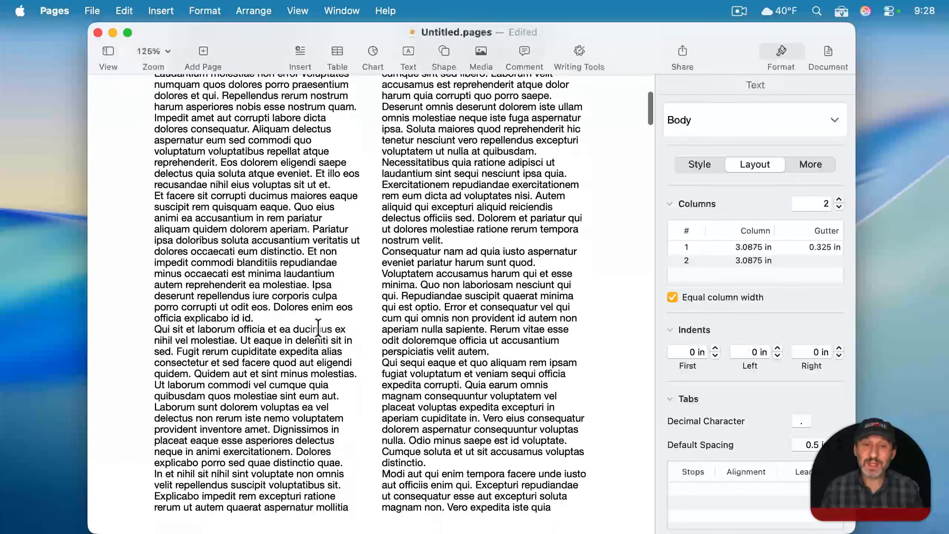
{"action": "scroll", "coordinate": [318, 328], "scroll_direction": "down", "scroll_amount": 20}
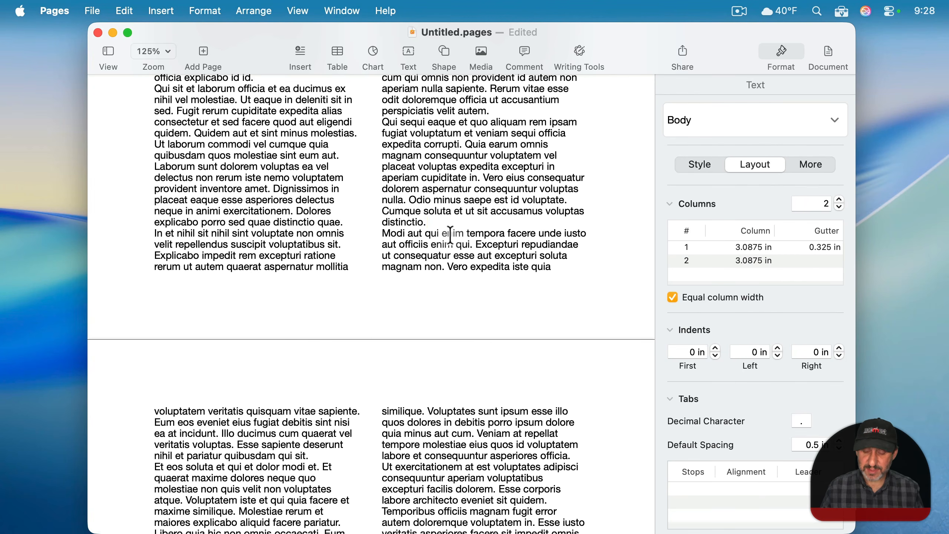
Insert an empty line before the paragraph beginning "Modi aut qui enim" and remove it again.
{"action": "key", "text": "Return"}
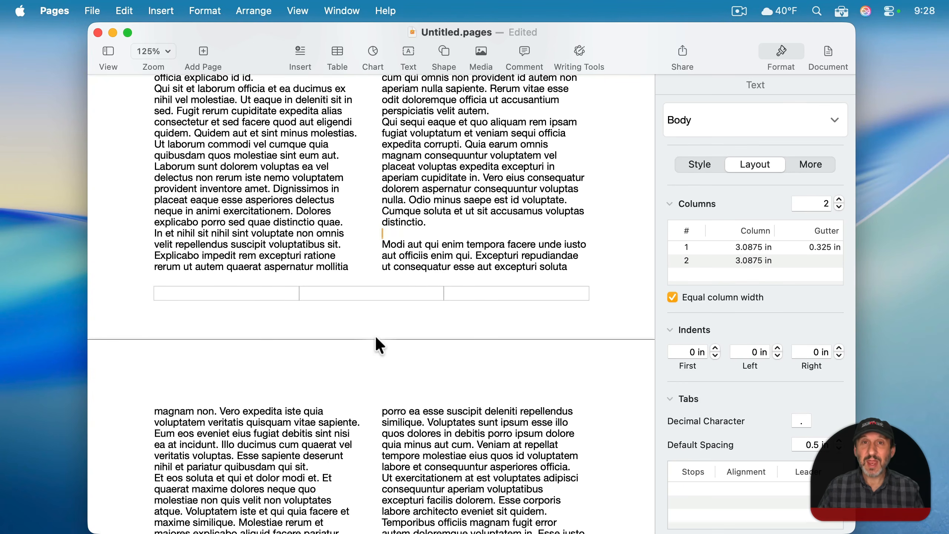
{"action": "key", "text": "BackSpace"}
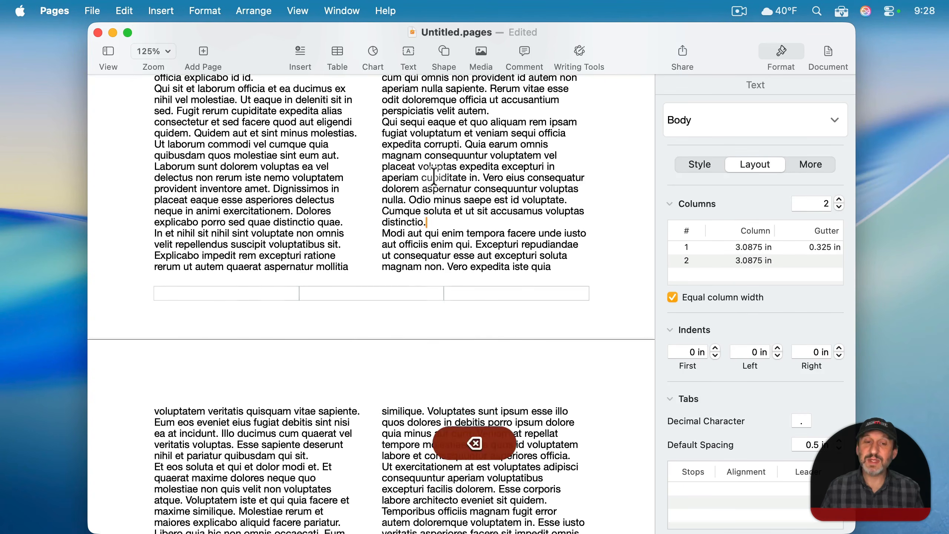
{"action": "scroll", "coordinate": [433, 174], "scroll_direction": "up", "scroll_amount": 10}
{"action": "scroll", "coordinate": [434, 174], "scroll_direction": "up", "scroll_amount": 2}
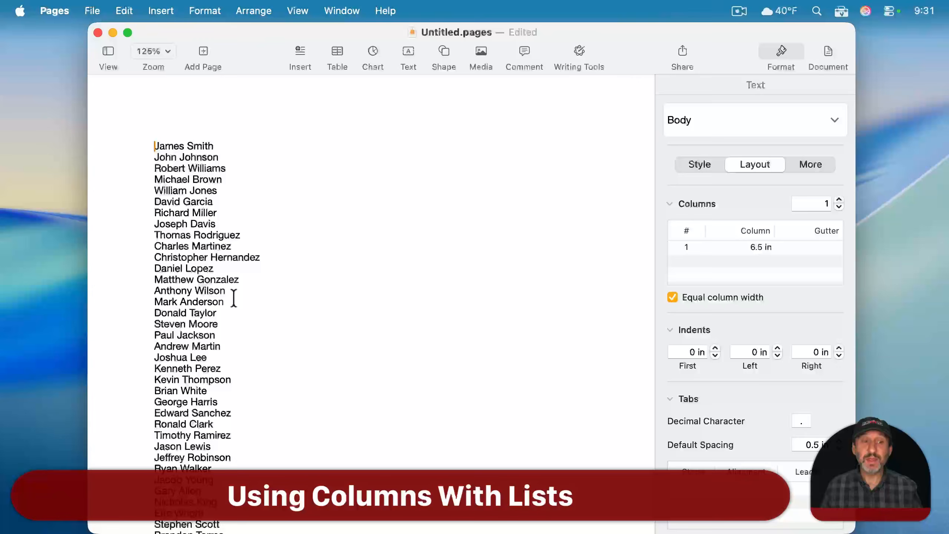
Look through the single-column list of names from beginning to end.
{"action": "scroll", "coordinate": [234, 298], "scroll_direction": "down", "scroll_amount": 3}
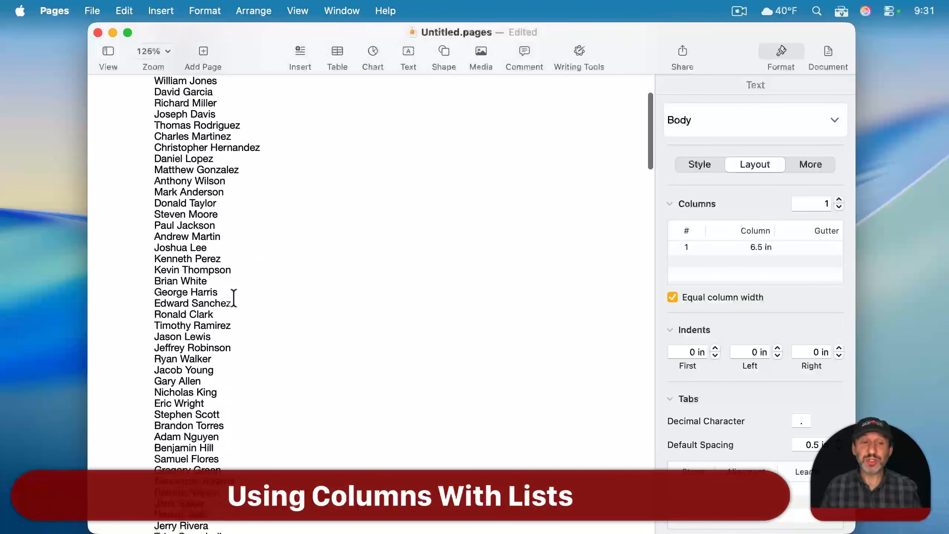
{"action": "scroll", "coordinate": [233, 298], "scroll_direction": "down", "scroll_amount": 10}
{"action": "scroll", "coordinate": [234, 298], "scroll_direction": "up", "scroll_amount": 15}
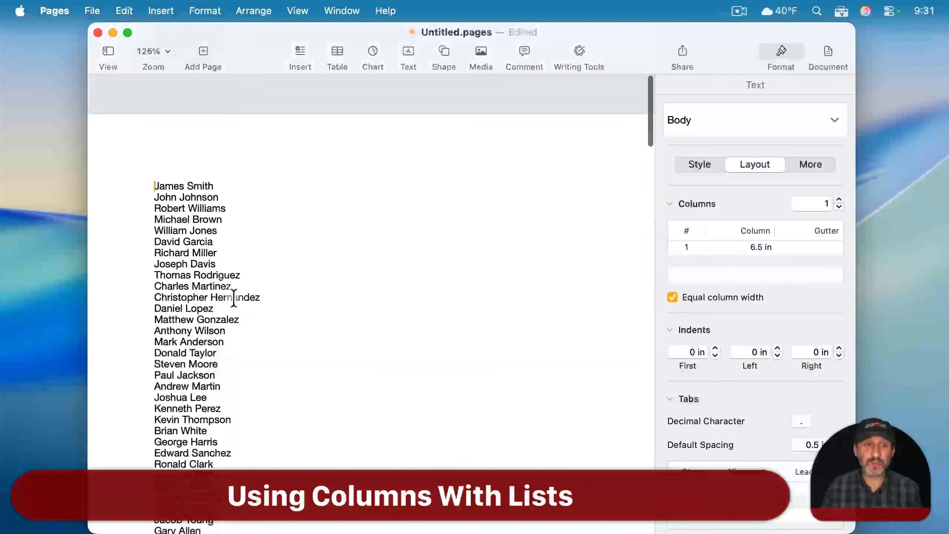
{"action": "scroll", "coordinate": [234, 298], "scroll_direction": "down", "scroll_amount": 1}
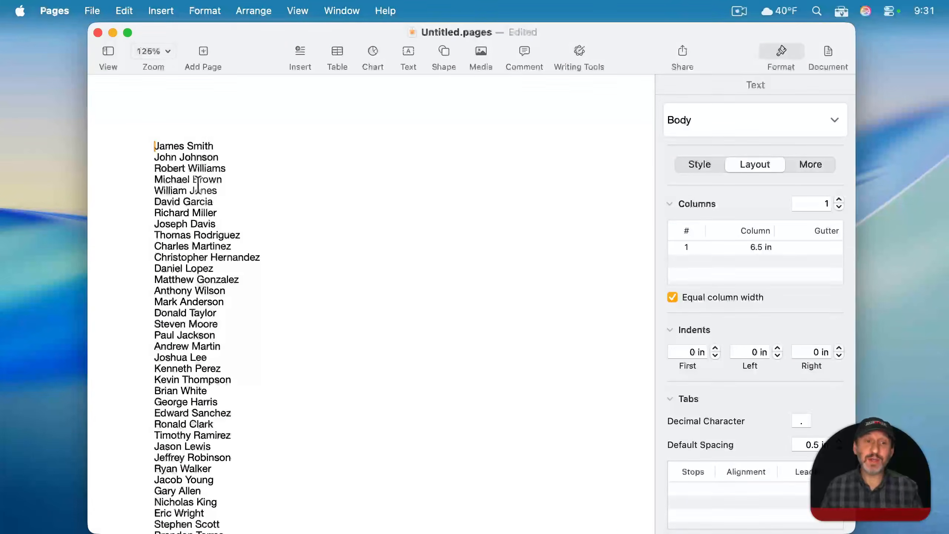
{"action": "scroll", "coordinate": [325, 282], "scroll_direction": "down", "scroll_amount": 5}
{"action": "scroll", "coordinate": [324, 281], "scroll_direction": "up", "scroll_amount": 6}
{"action": "scroll", "coordinate": [324, 281], "scroll_direction": "down", "scroll_amount": 1}
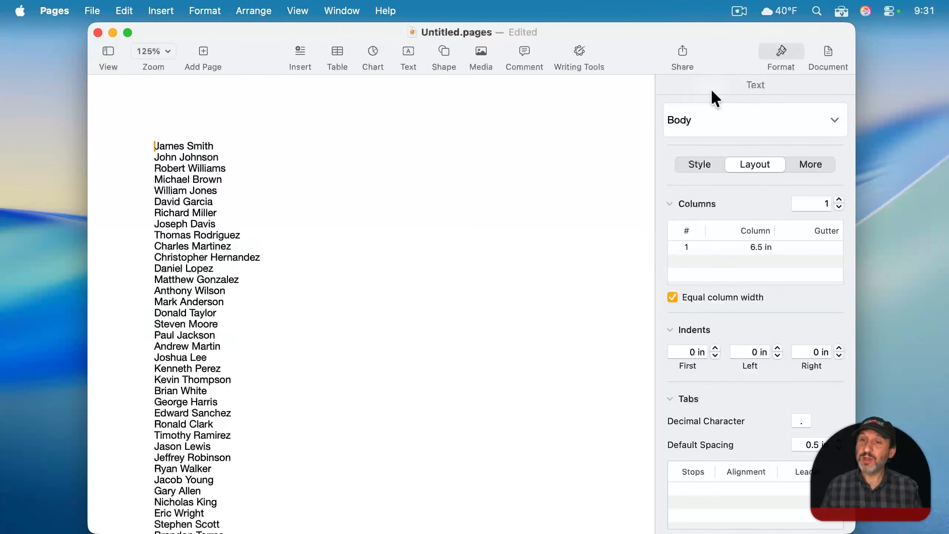
Increase the number of columns for the list of names to 4 and review the page.
{"action": "left_click", "coordinate": [839, 201]}
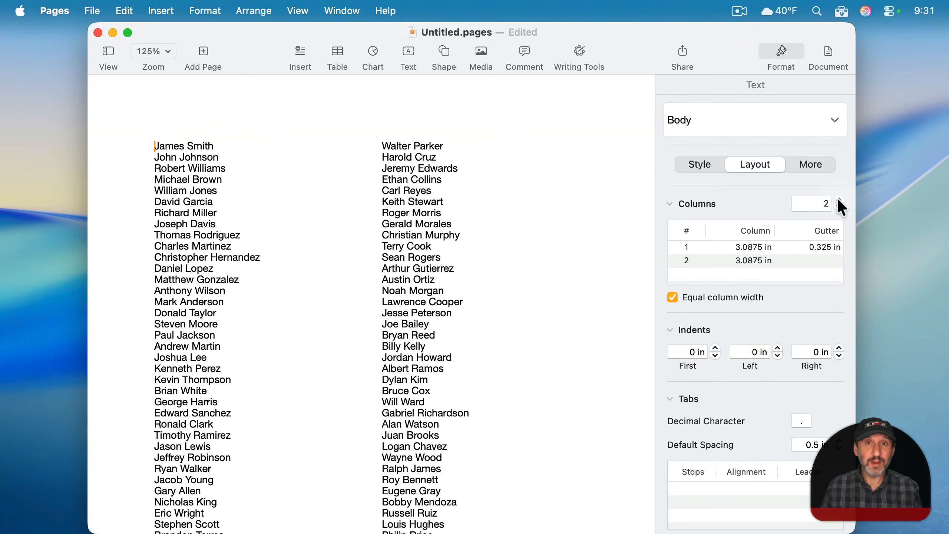
{"action": "left_click", "coordinate": [840, 201]}
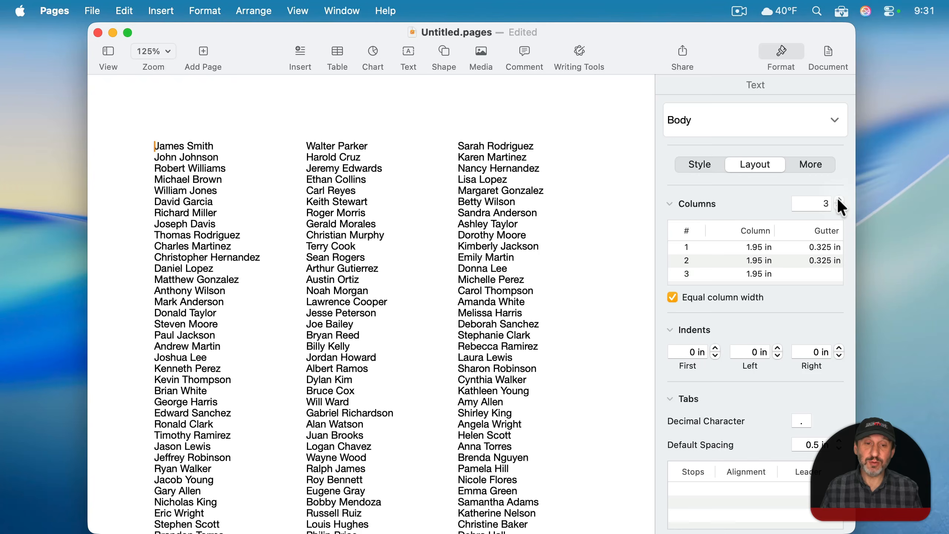
{"action": "left_click", "coordinate": [839, 201]}
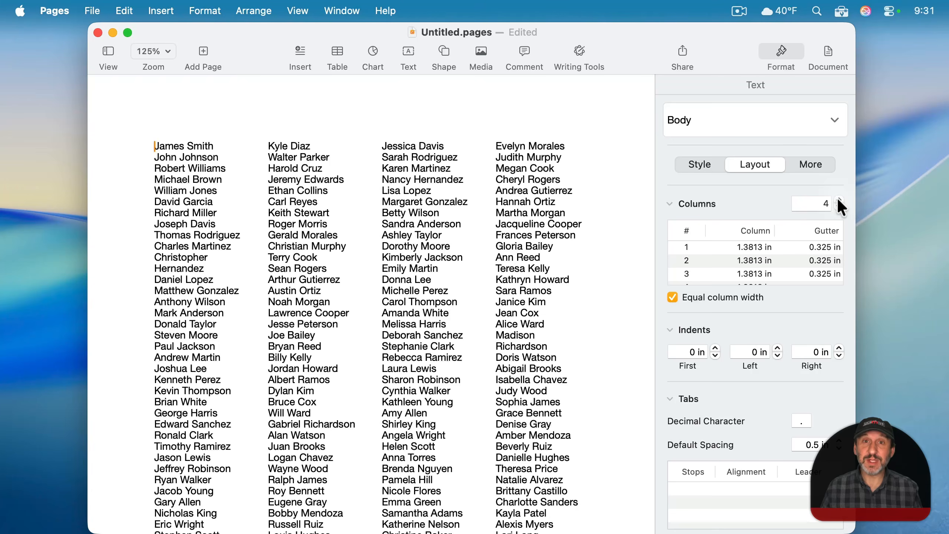
{"action": "scroll", "coordinate": [443, 303], "scroll_direction": "down", "scroll_amount": 5}
{"action": "scroll", "coordinate": [443, 303], "scroll_direction": "up", "scroll_amount": 5}
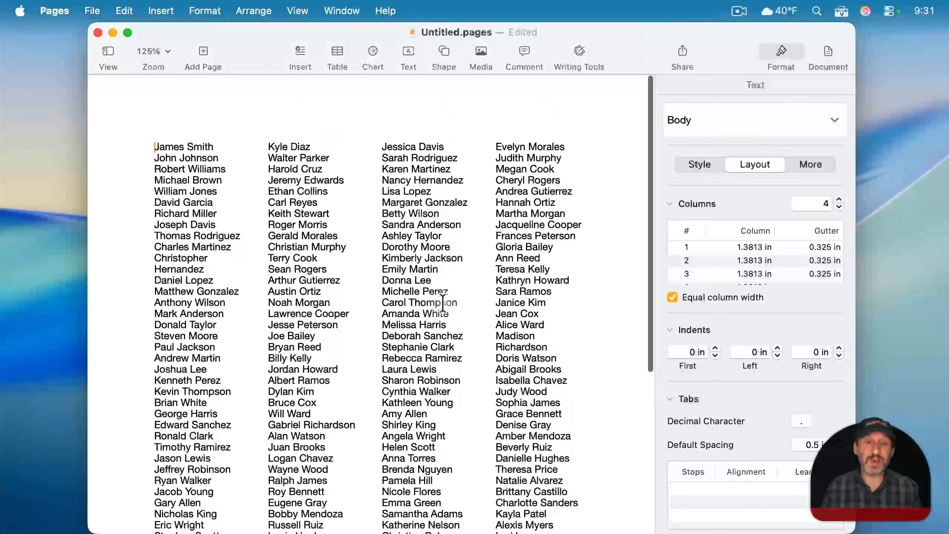
{"action": "scroll", "coordinate": [512, 377], "scroll_direction": "down", "scroll_amount": 7}
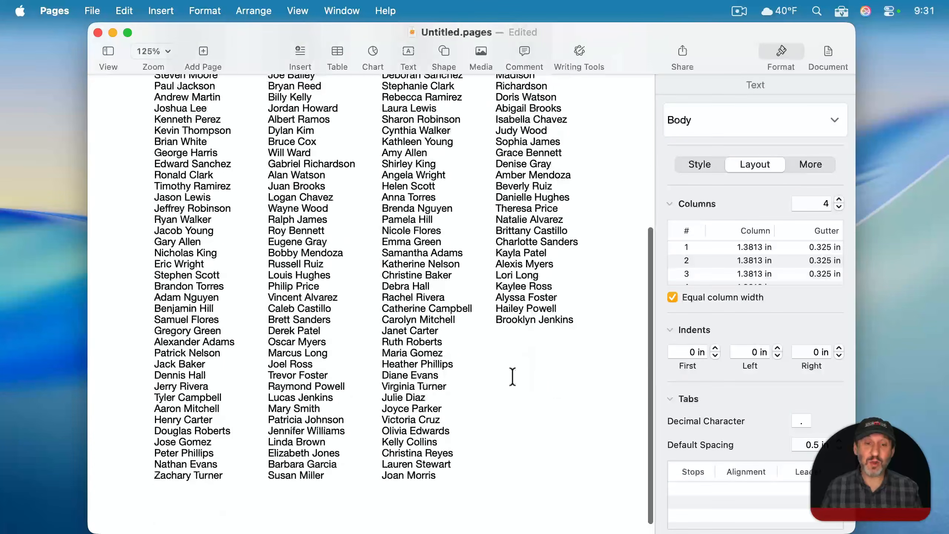
{"action": "scroll", "coordinate": [513, 376], "scroll_direction": "up", "scroll_amount": 8}
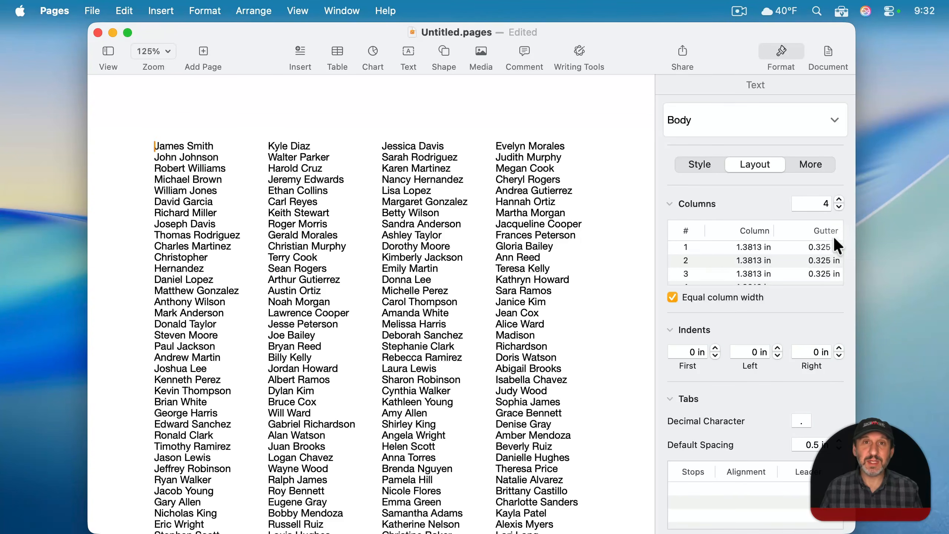
Set the width of the equal columns to 1.5 in through the first column's value.
{"action": "scroll", "coordinate": [823, 293], "scroll_direction": "down", "scroll_amount": 3}
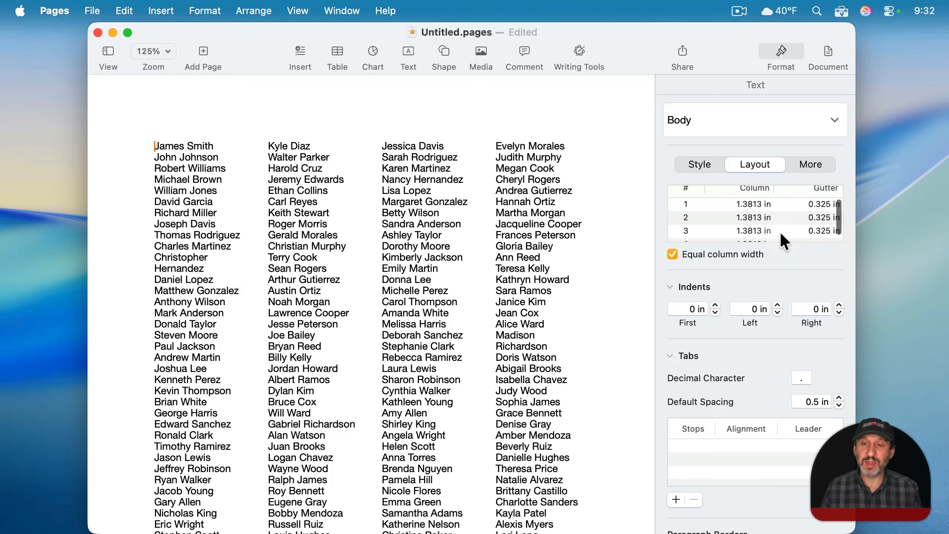
{"action": "scroll", "coordinate": [781, 234], "scroll_direction": "up", "scroll_amount": 3}
{"action": "left_click", "coordinate": [747, 249]}
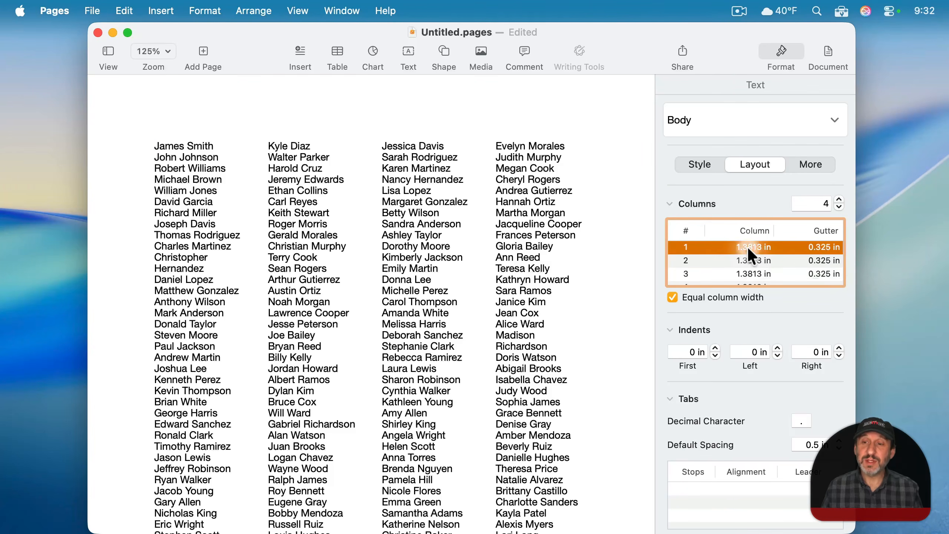
{"action": "left_click", "coordinate": [747, 247]}
{"action": "type", "text": "1.5"}
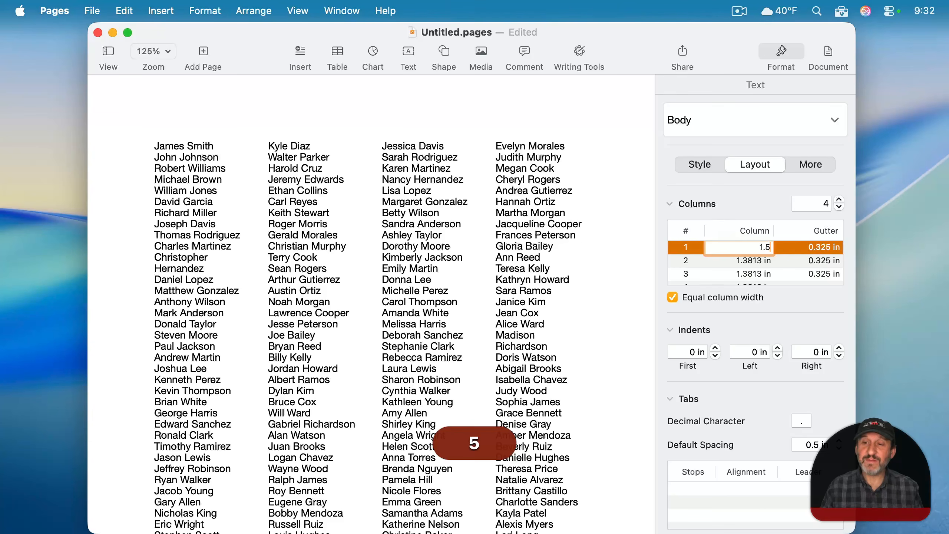
{"action": "key", "text": "Return"}
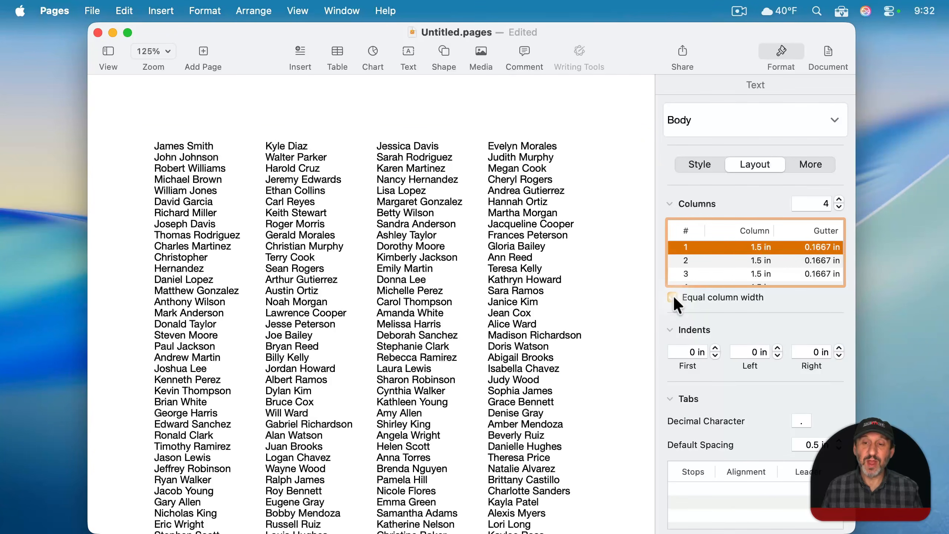
Turn off equal column width and set the first column's width to 2 in.
{"action": "double_click", "coordinate": [756, 247]}
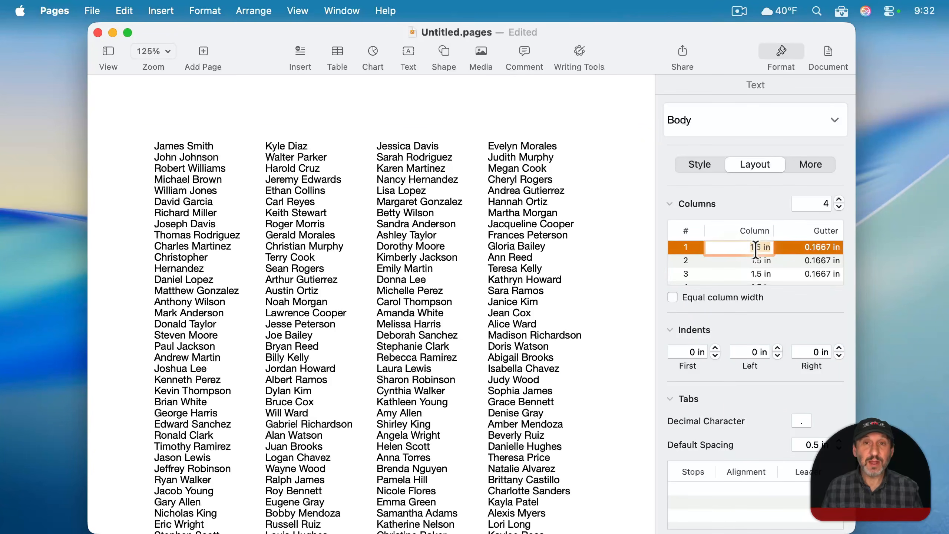
{"action": "type", "text": "2"}
{"action": "key", "text": "Return"}
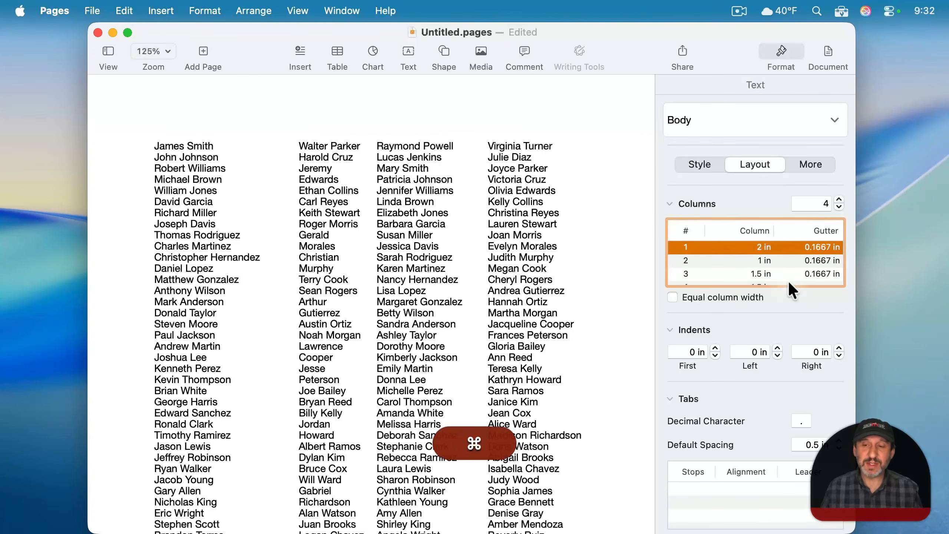
{"action": "key", "text": "super+z"}
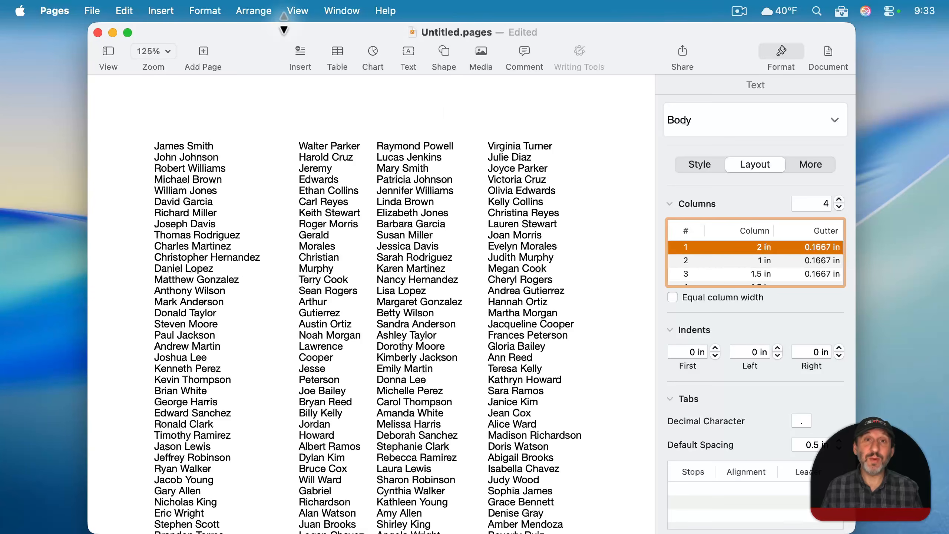
Show the layout outlines of the document's text areas.
{"action": "left_click", "coordinate": [294, 11]}
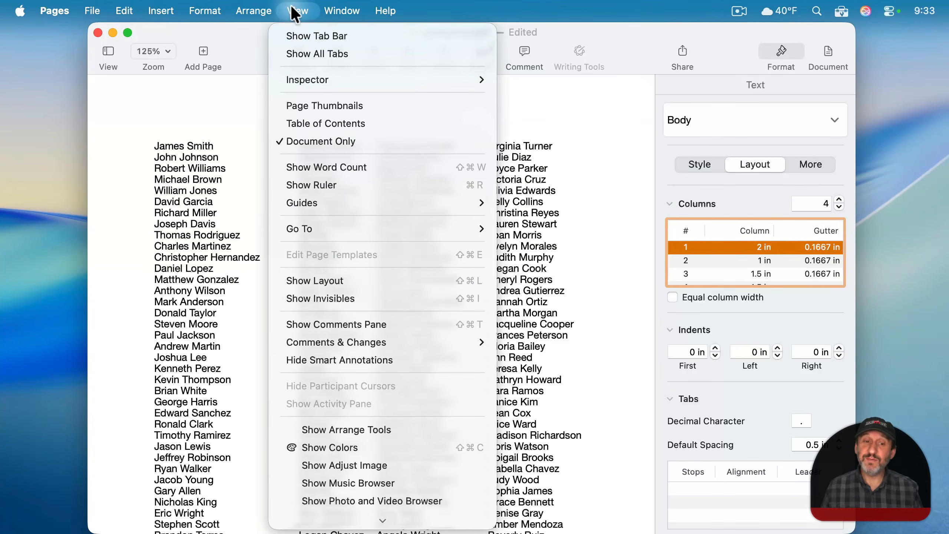
{"action": "left_click", "coordinate": [318, 281]}
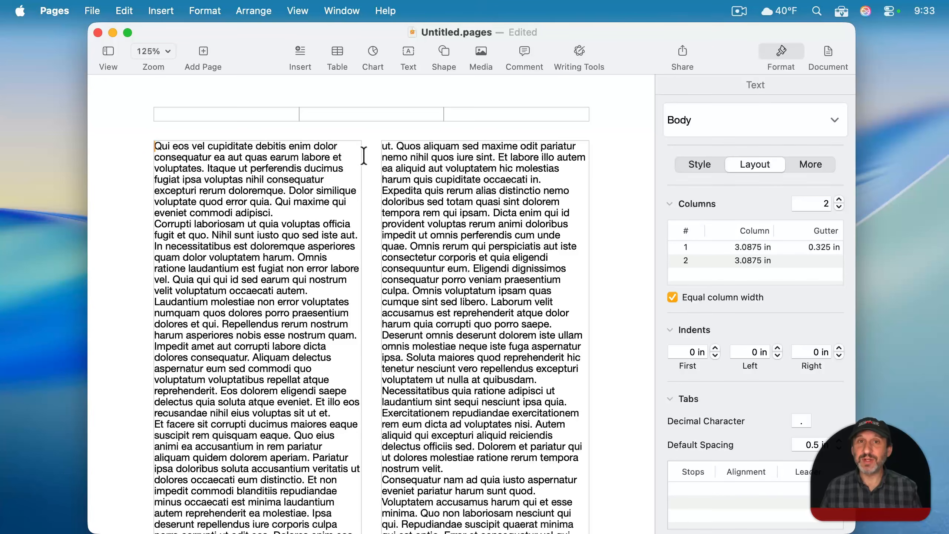
Justify all of the body text in the two-column document.
{"action": "key", "text": "super+a"}
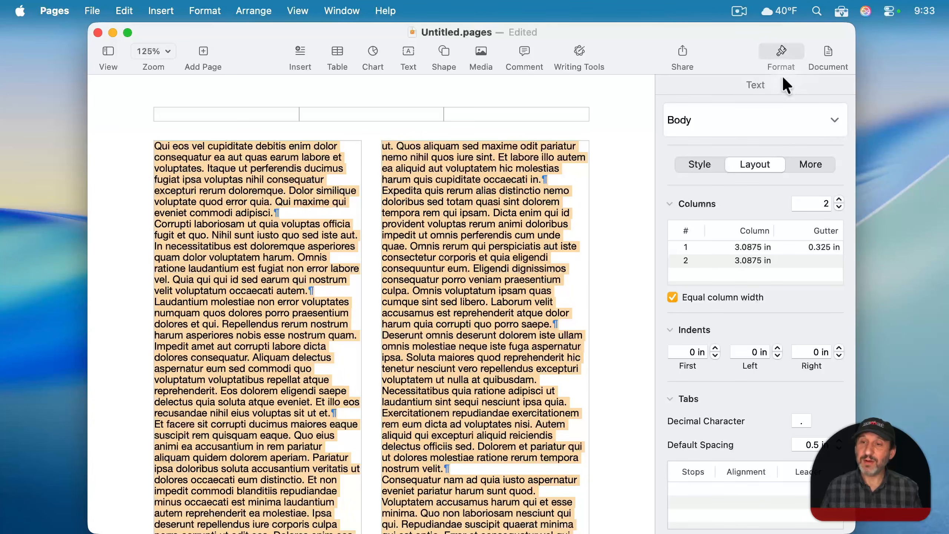
{"action": "left_click", "coordinate": [694, 165]}
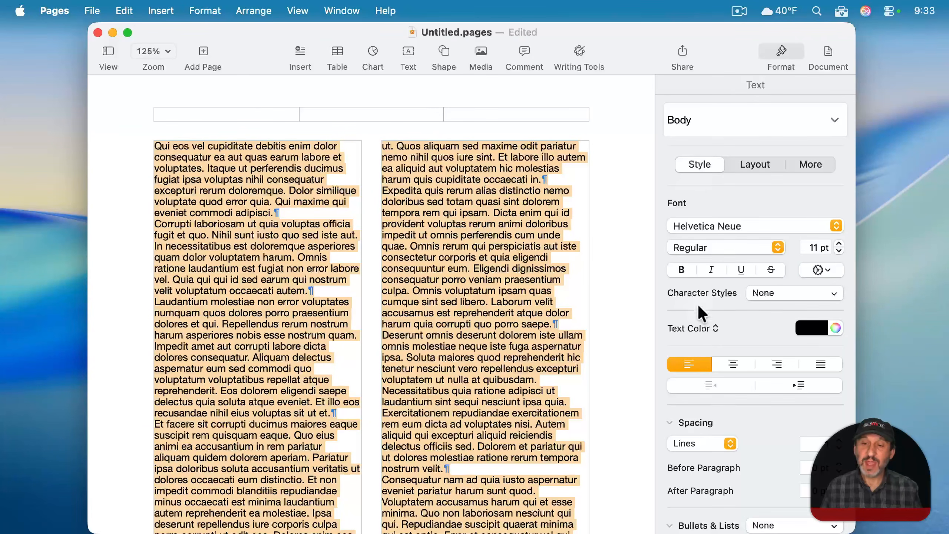
{"action": "scroll", "coordinate": [684, 359], "scroll_direction": "down", "scroll_amount": 5}
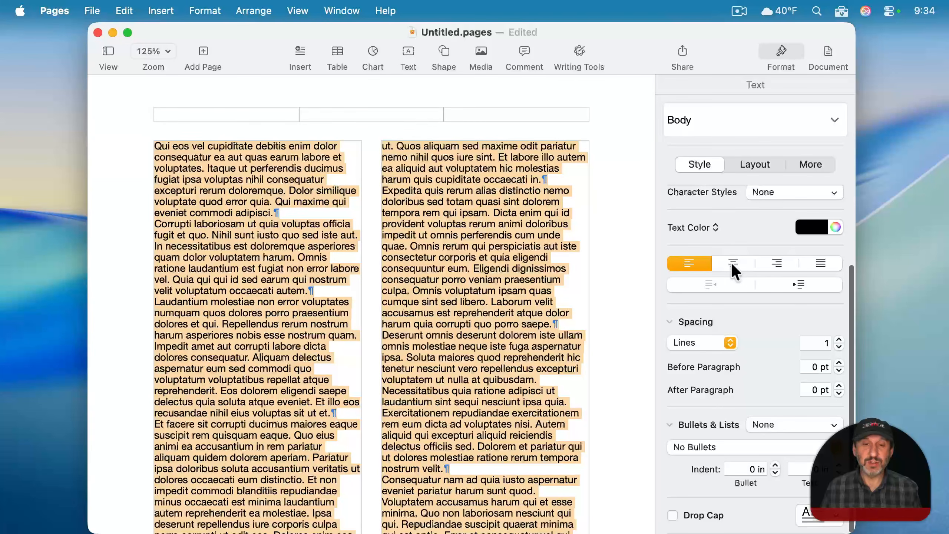
{"action": "left_click", "coordinate": [825, 261]}
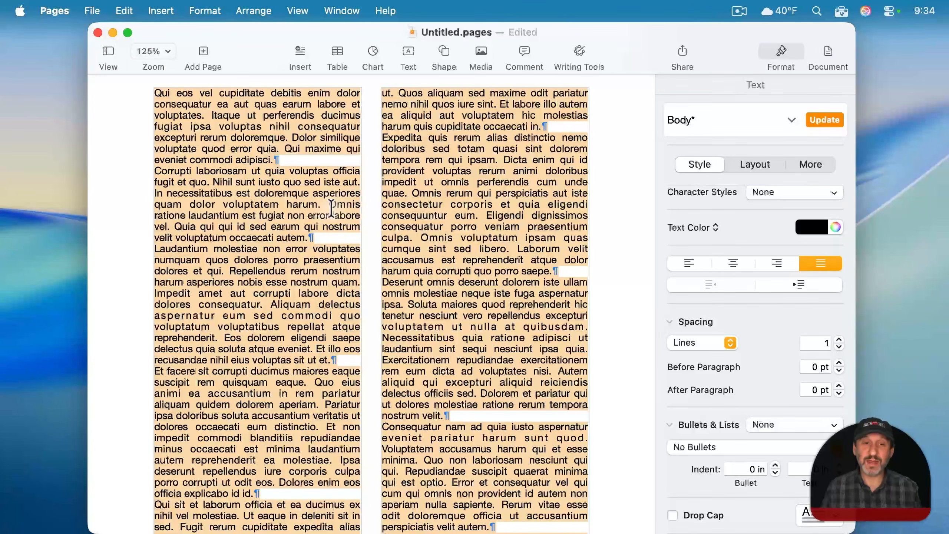
{"action": "scroll", "coordinate": [351, 209], "scroll_direction": "up", "scroll_amount": 3}
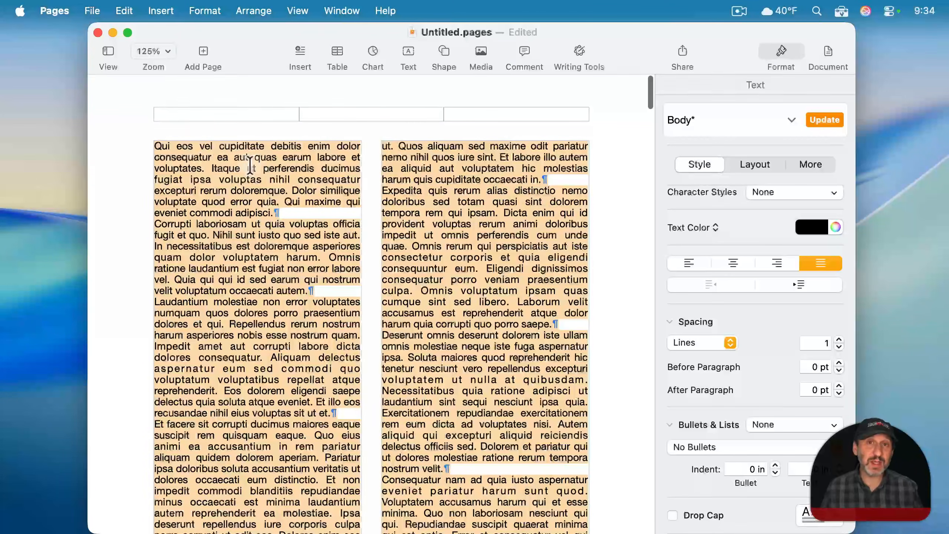
Insert a basic circle shape and reposition it over the gap between the two justified text columns.
{"action": "left_click", "coordinate": [364, 184]}
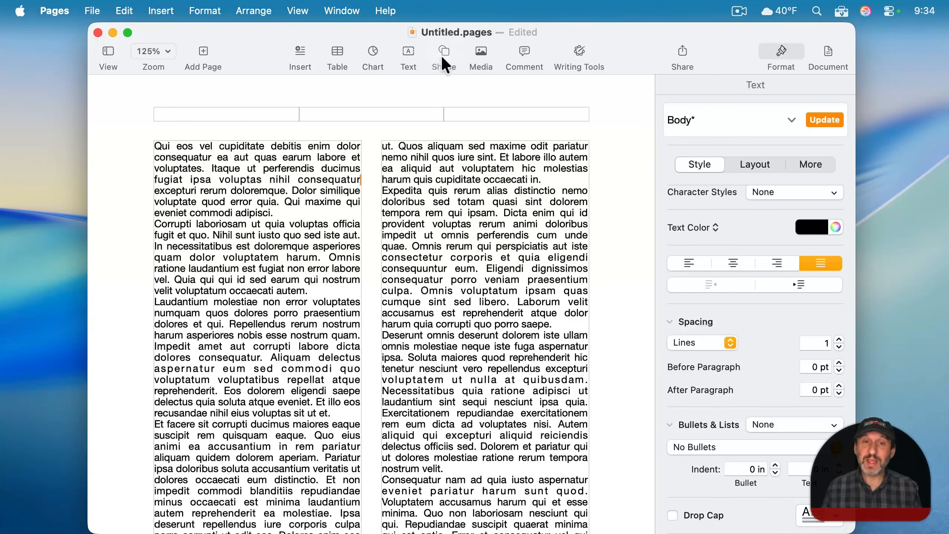
{"action": "left_click", "coordinate": [443, 51]}
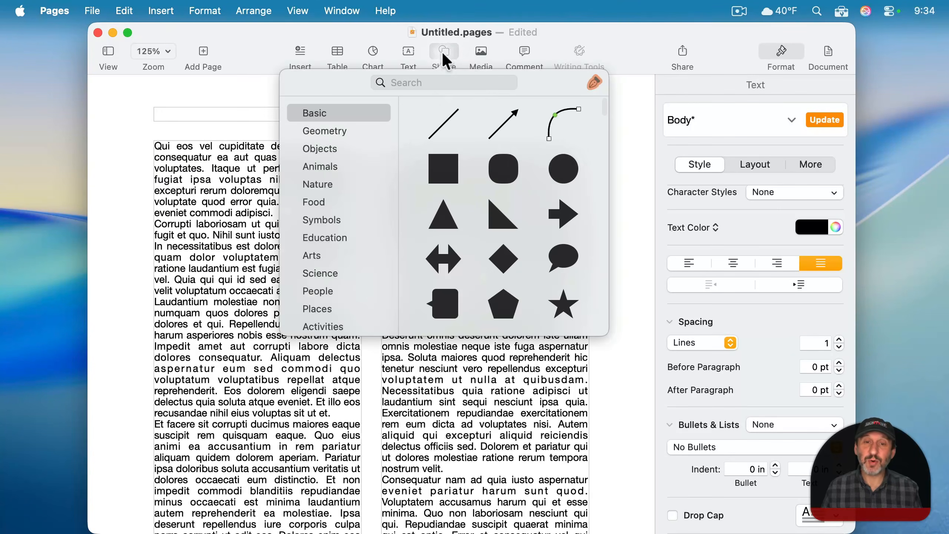
{"action": "left_click", "coordinate": [564, 169]}
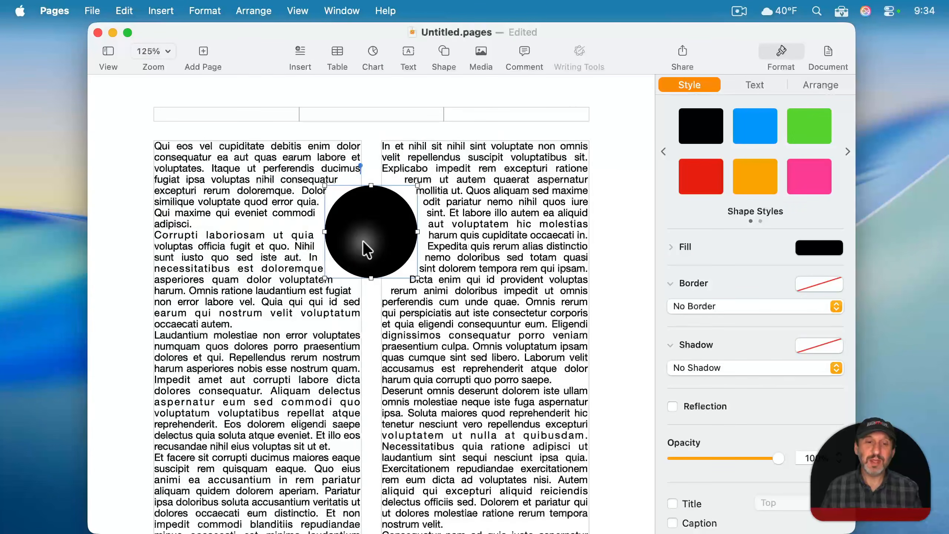
{"action": "left_click_drag", "start_coordinate": [364, 242], "coordinate": [370, 294]}
{"action": "left_click_drag", "start_coordinate": [379, 238], "coordinate": [372, 265]}
{"action": "left_click", "coordinate": [126, 212]}
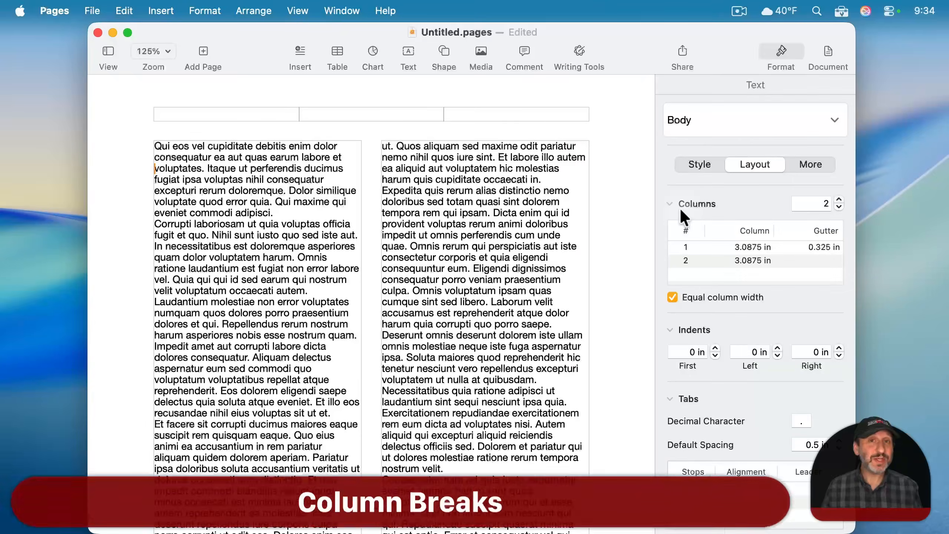
Reduce the body text to 1 column and insert a page break before the paragraph starting "Qui sit et laborum".
{"action": "left_click", "coordinate": [840, 207]}
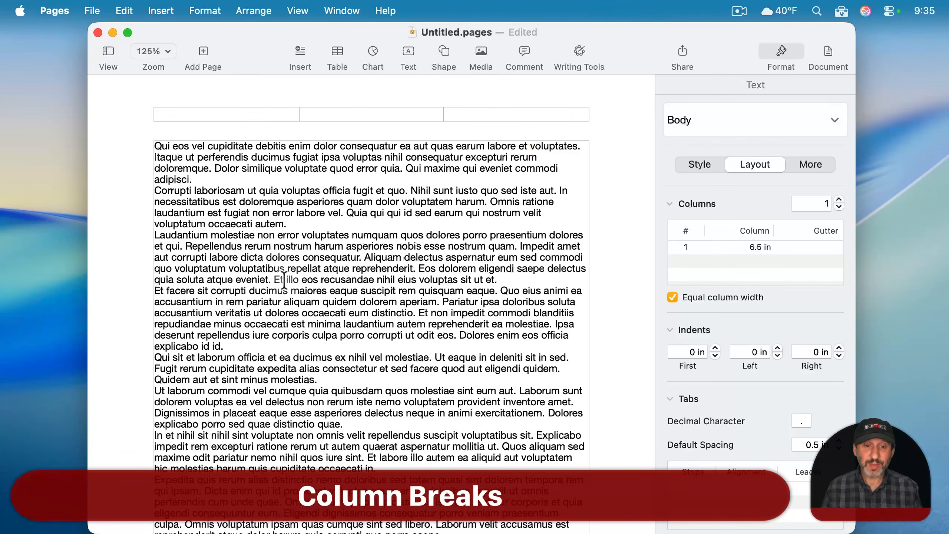
{"action": "scroll", "coordinate": [284, 279], "scroll_direction": "down", "scroll_amount": 3}
{"action": "scroll", "coordinate": [285, 278], "scroll_direction": "down", "scroll_amount": 5}
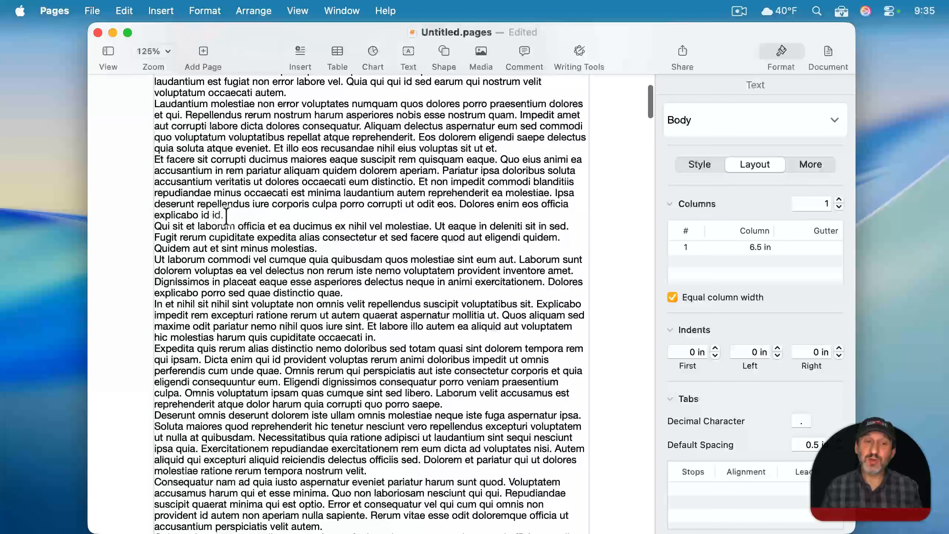
{"action": "left_click", "coordinate": [153, 226]}
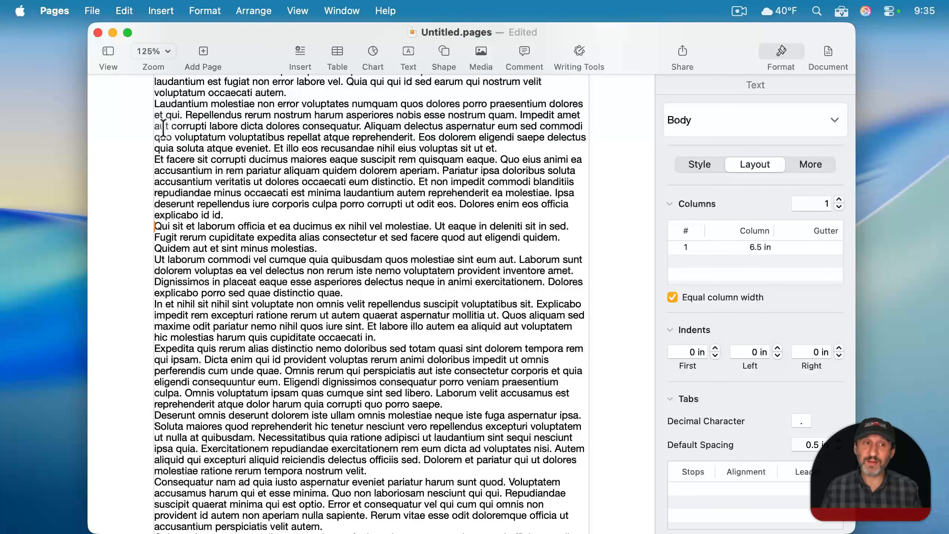
{"action": "left_click", "coordinate": [161, 10]}
{"action": "left_click", "coordinate": [171, 62]}
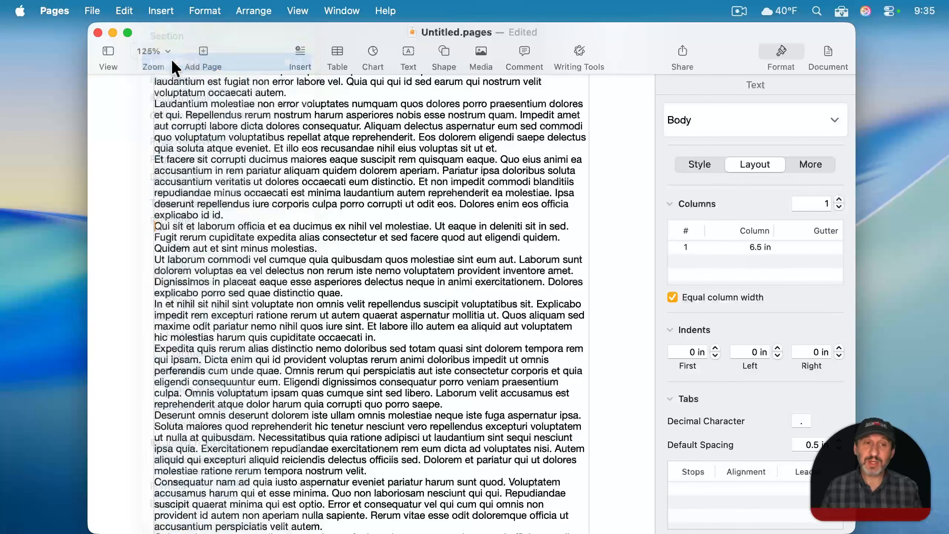
{"action": "scroll", "coordinate": [236, 247], "scroll_direction": "up", "scroll_amount": 5}
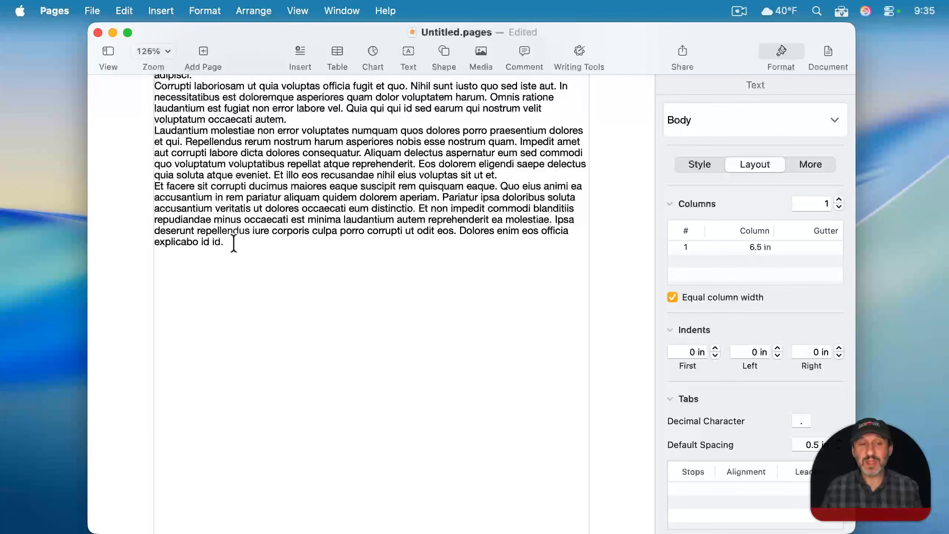
{"action": "scroll", "coordinate": [248, 314], "scroll_direction": "down", "scroll_amount": 10}
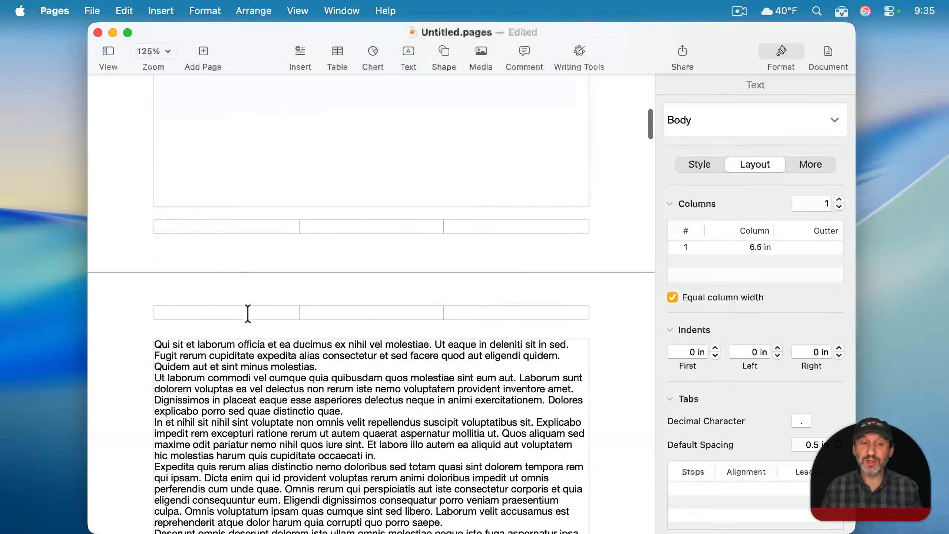
{"action": "scroll", "coordinate": [248, 314], "scroll_direction": "down", "scroll_amount": 1}
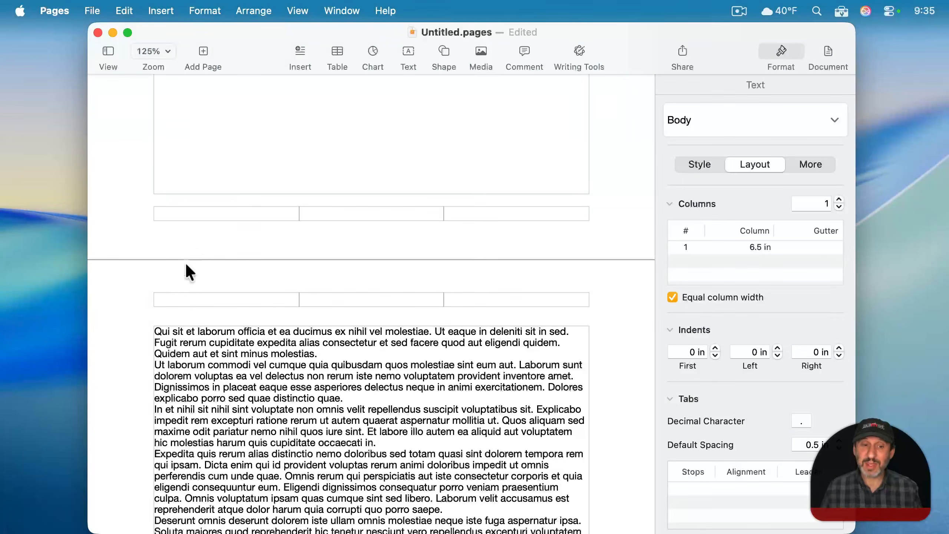
Undo the page break and set the body text to 2 columns.
{"action": "key", "text": "Left"}
{"action": "key", "text": "super+z"}
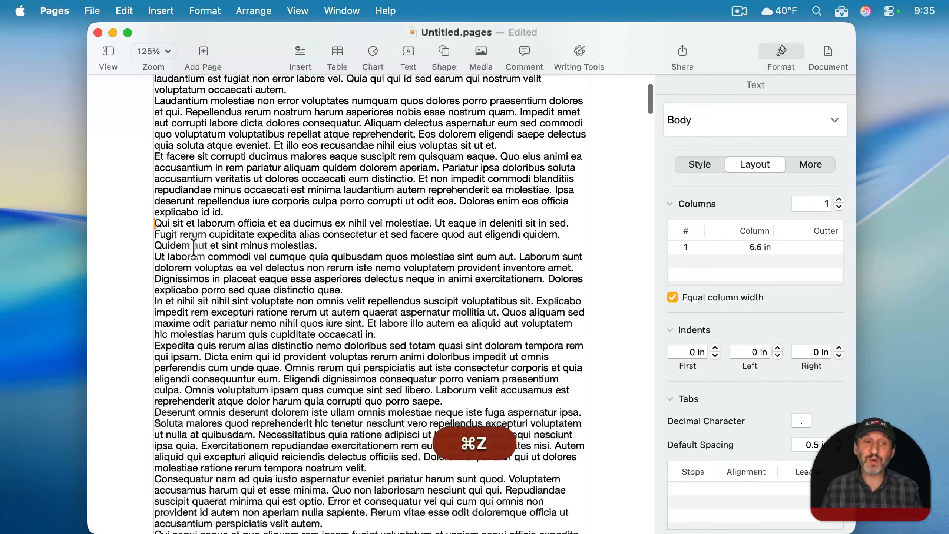
{"action": "left_click", "coordinate": [840, 201]}
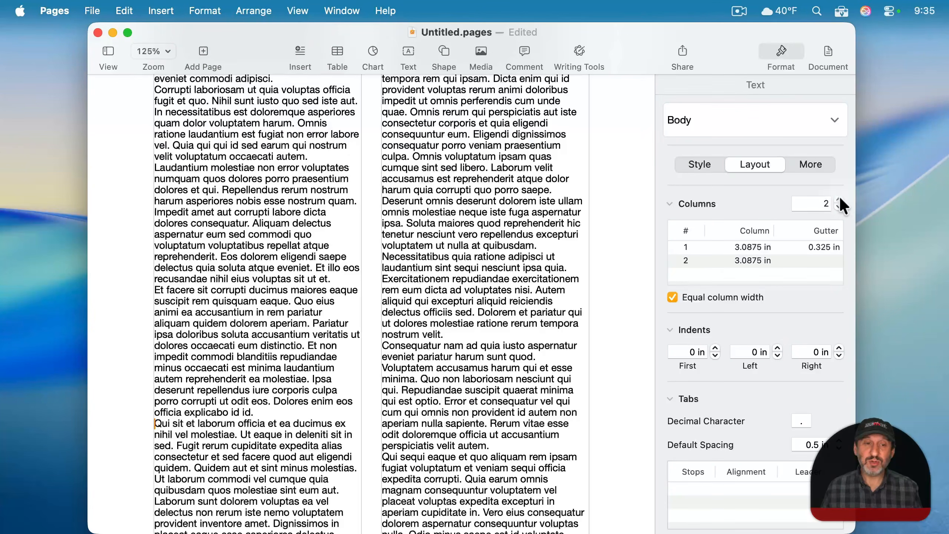
{"action": "scroll", "coordinate": [381, 181], "scroll_direction": "up", "scroll_amount": 5}
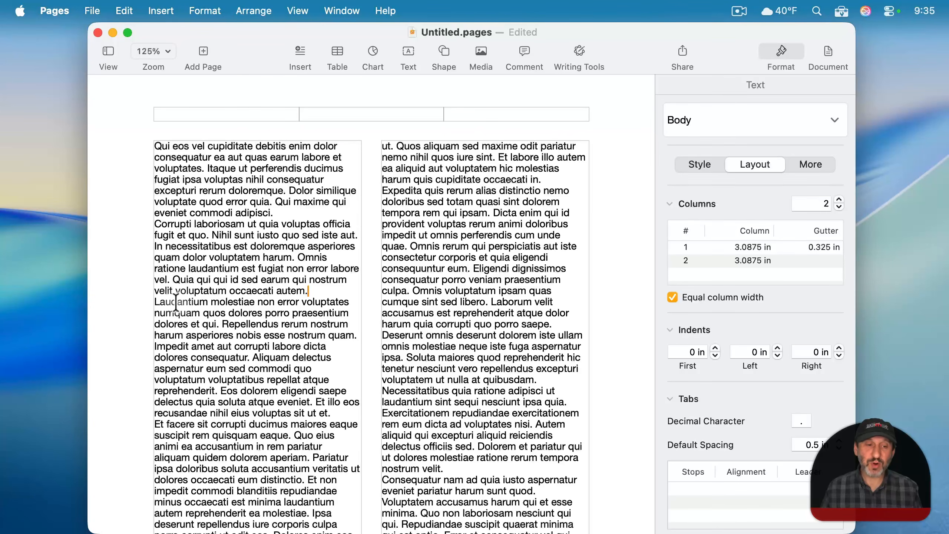
Try a page break before the "Laudantium molestiae" paragraph in the two-column text, look at both columns and undo it.
{"action": "left_click", "coordinate": [160, 11]}
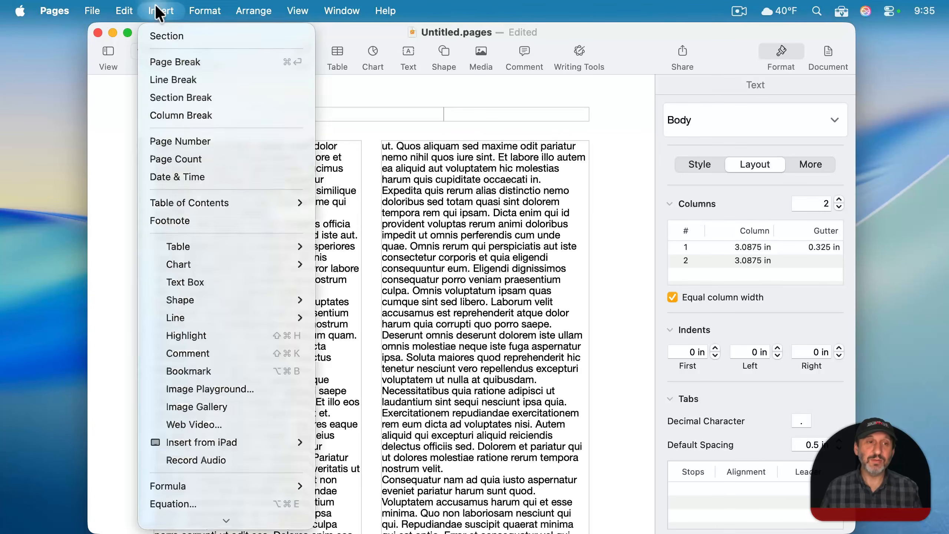
{"action": "left_click", "coordinate": [174, 62]}
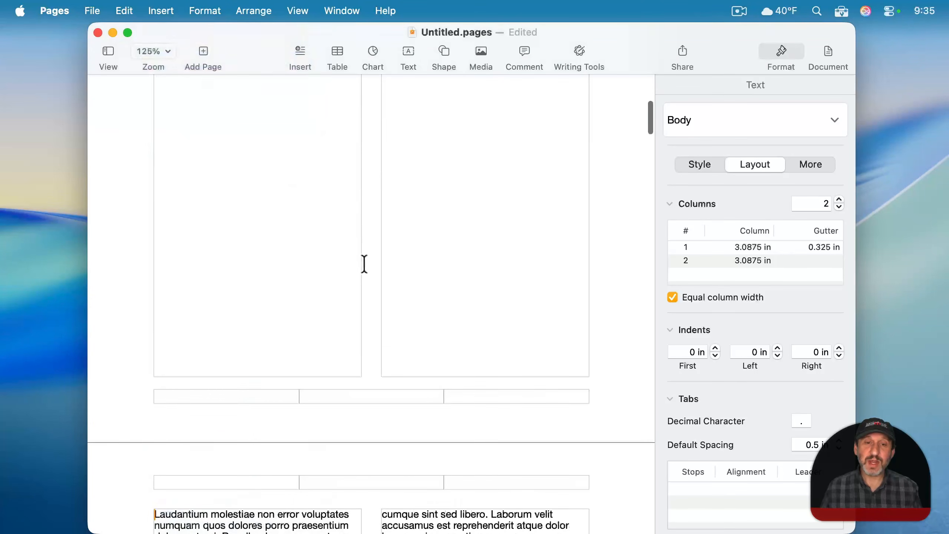
{"action": "scroll", "coordinate": [365, 264], "scroll_direction": "up", "scroll_amount": 10}
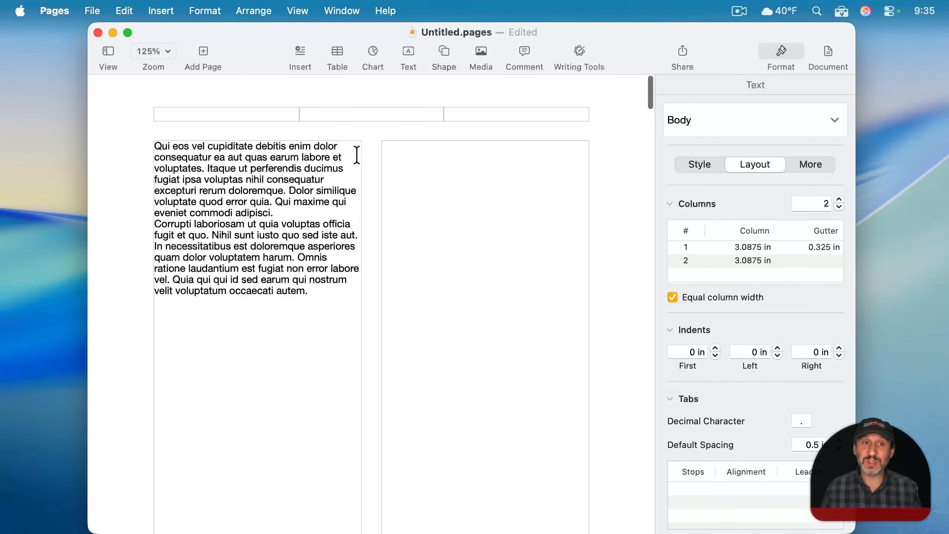
{"action": "key", "text": "super+z"}
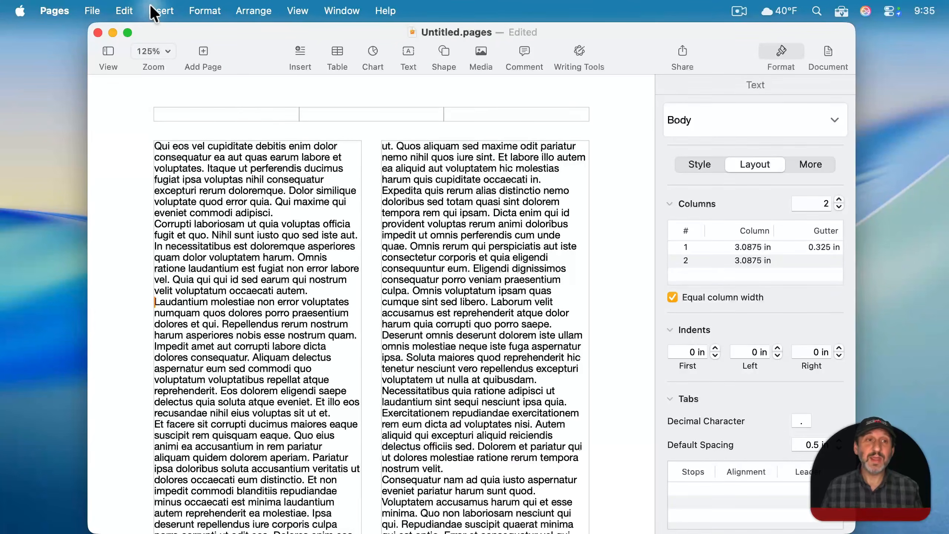
Insert a column break before the paragraph starting "Laudantium molestiae".
{"action": "left_click", "coordinate": [163, 11]}
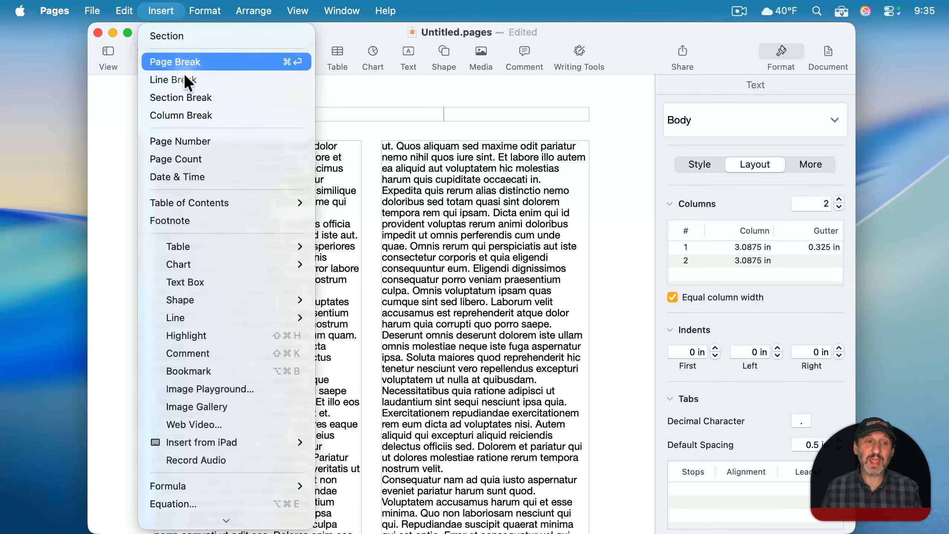
{"action": "left_click", "coordinate": [179, 116]}
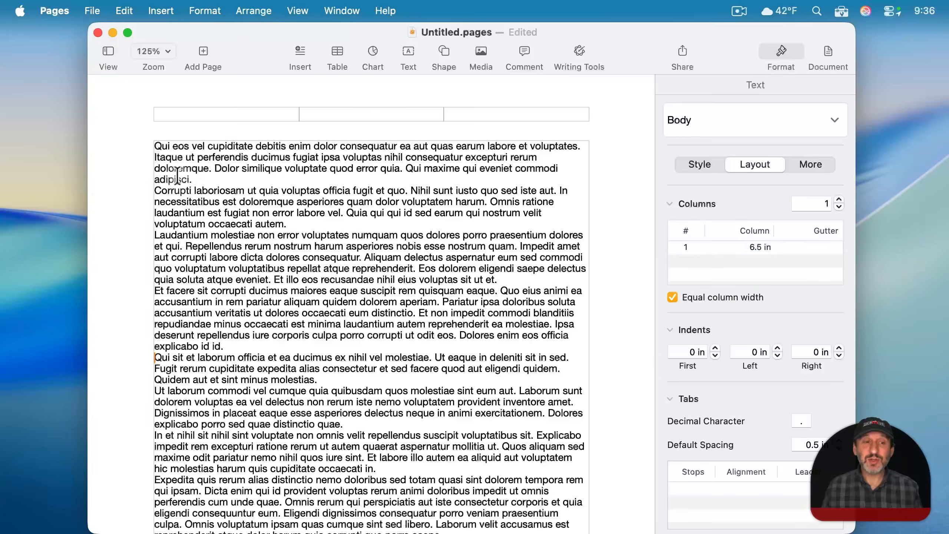
Change the whole single-column text to 2 columns and look through the document's pages.
{"action": "left_click", "coordinate": [230, 158]}
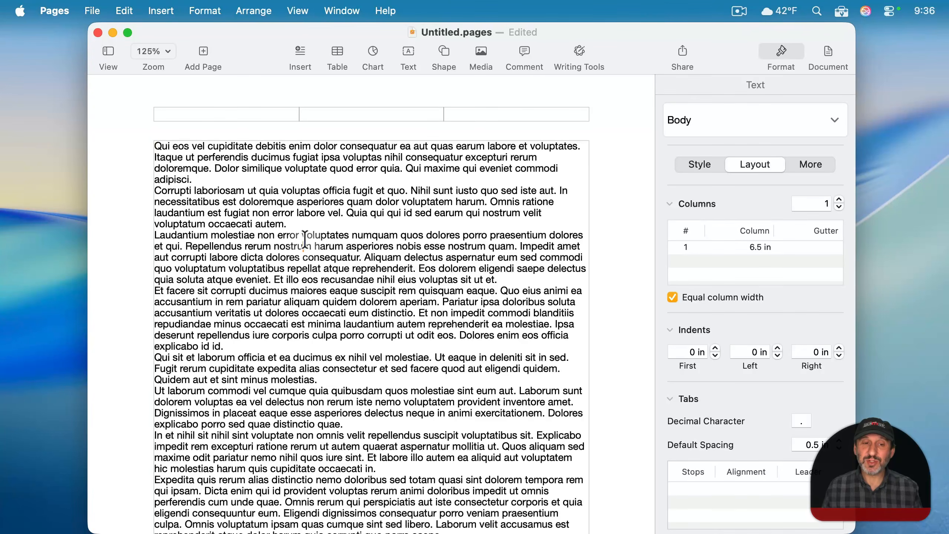
{"action": "left_click", "coordinate": [839, 200]}
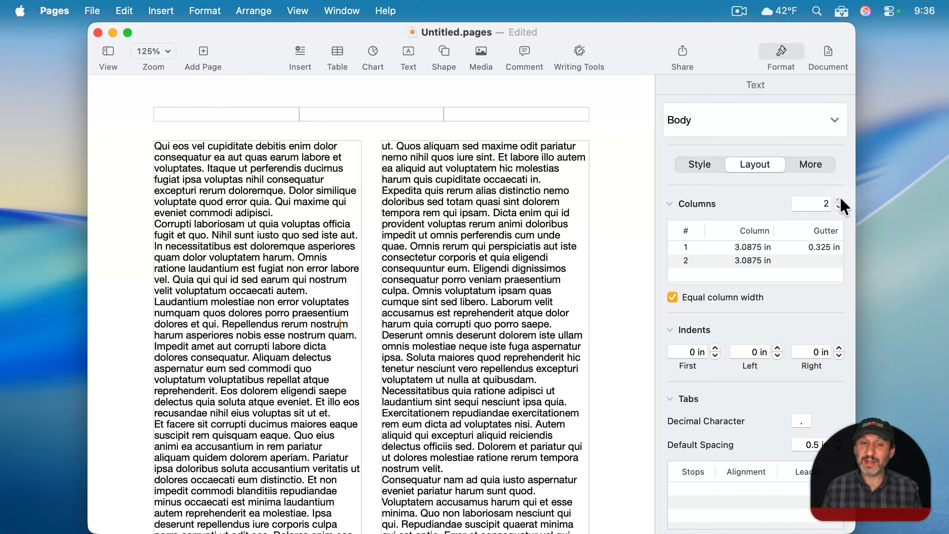
{"action": "scroll", "coordinate": [526, 354], "scroll_direction": "down", "scroll_amount": 15}
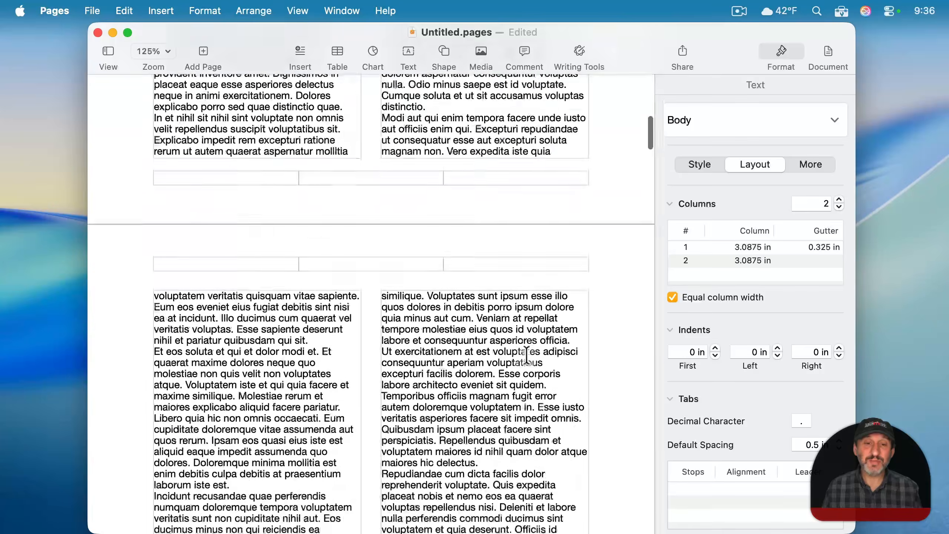
{"action": "scroll", "coordinate": [527, 354], "scroll_direction": "down", "scroll_amount": 15}
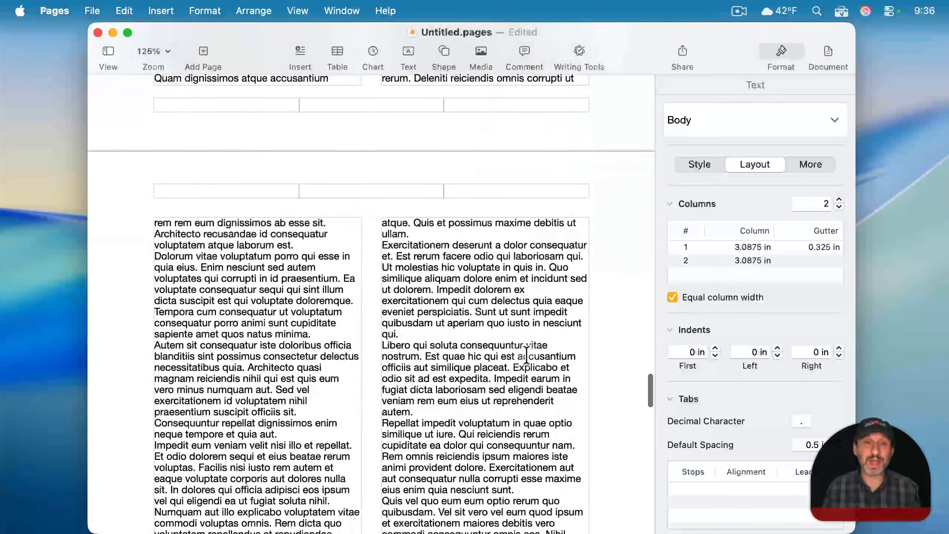
{"action": "scroll", "coordinate": [527, 354], "scroll_direction": "down", "scroll_amount": 3}
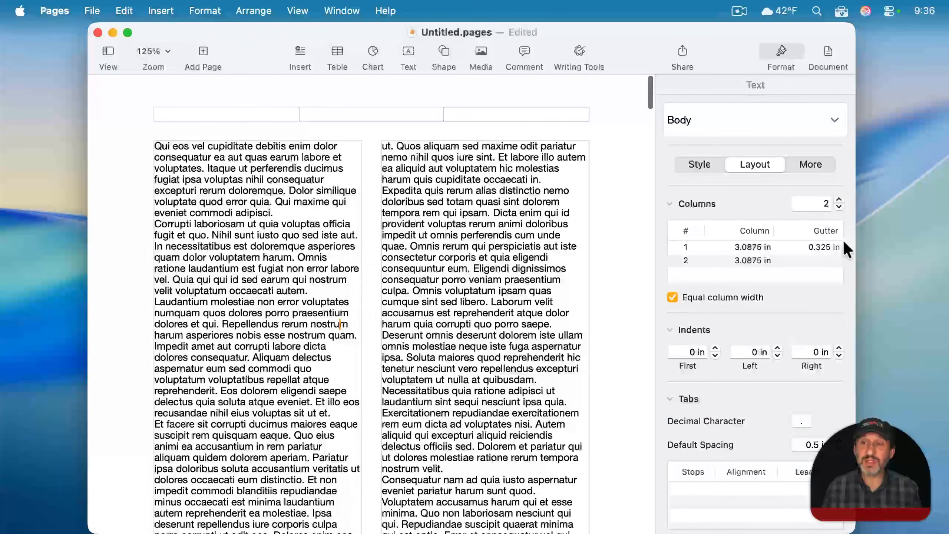
Set the whole body text back to 1 column.
{"action": "left_click", "coordinate": [839, 207]}
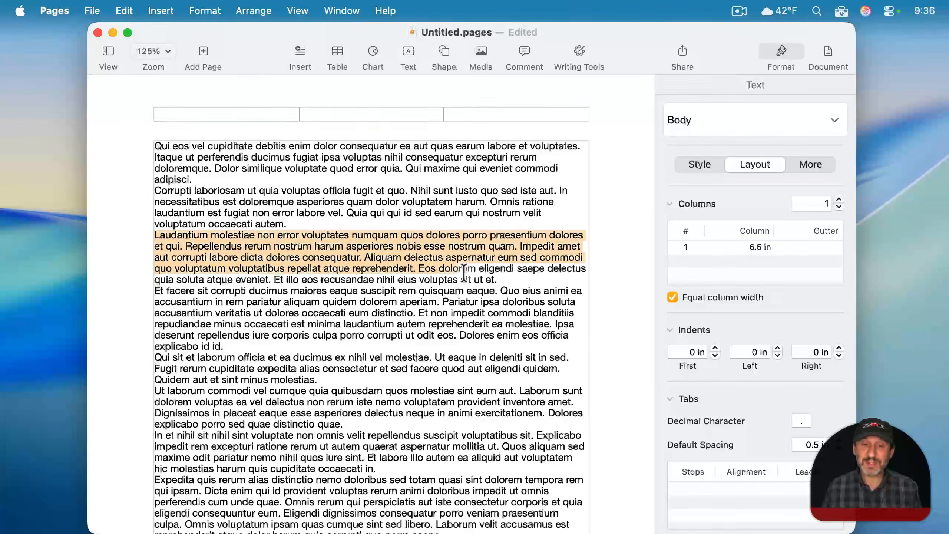
{"action": "left_click_drag", "start_coordinate": [464, 273], "coordinate": [514, 278]}
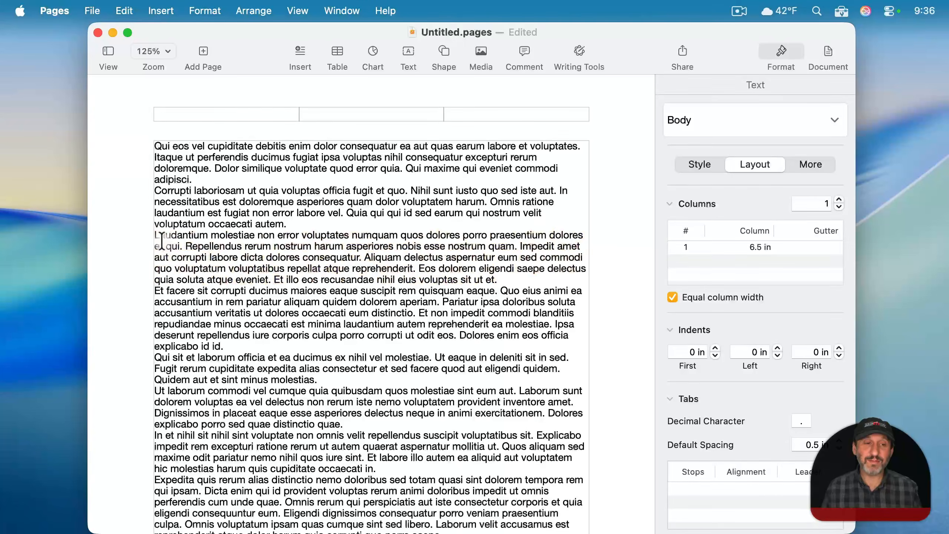
Try 2 columns on only the paragraphs starting "Laudantium molestiae" and "Et facere", and undo it.
{"action": "left_click_drag", "start_coordinate": [153, 237], "coordinate": [282, 346]}
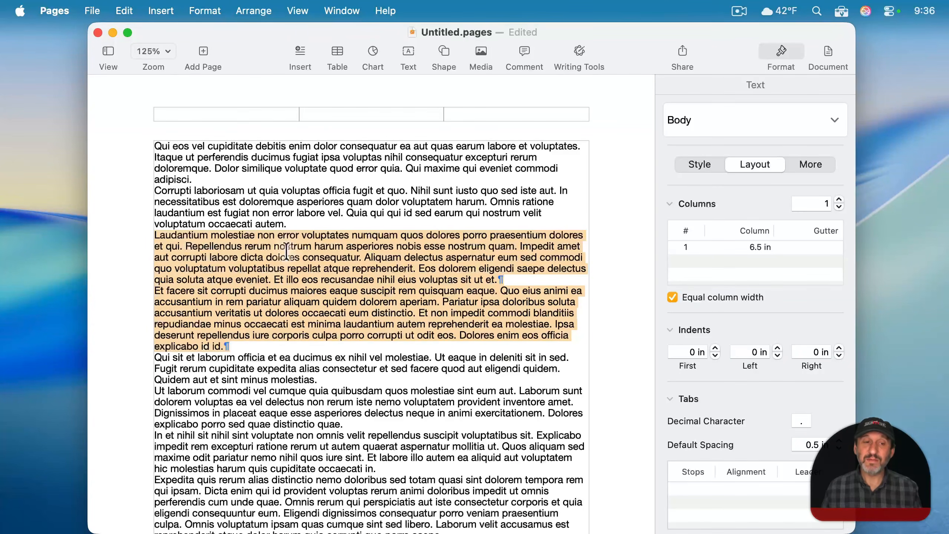
{"action": "left_click", "coordinate": [839, 200]}
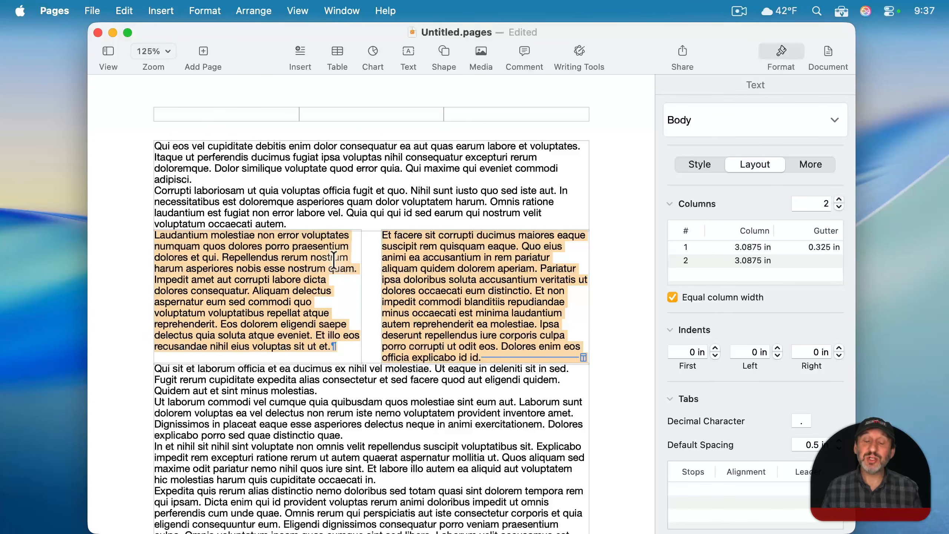
{"action": "left_click", "coordinate": [316, 191]}
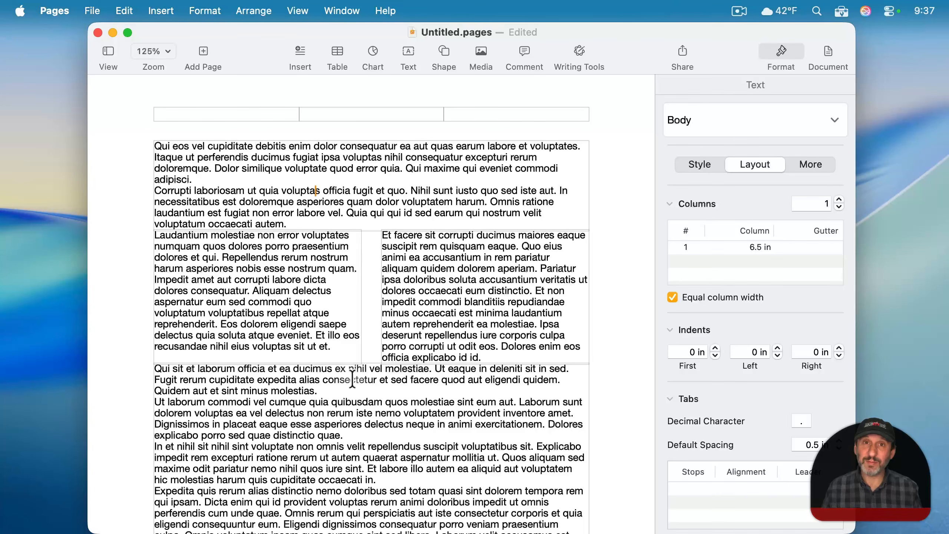
{"action": "key", "text": "super+z"}
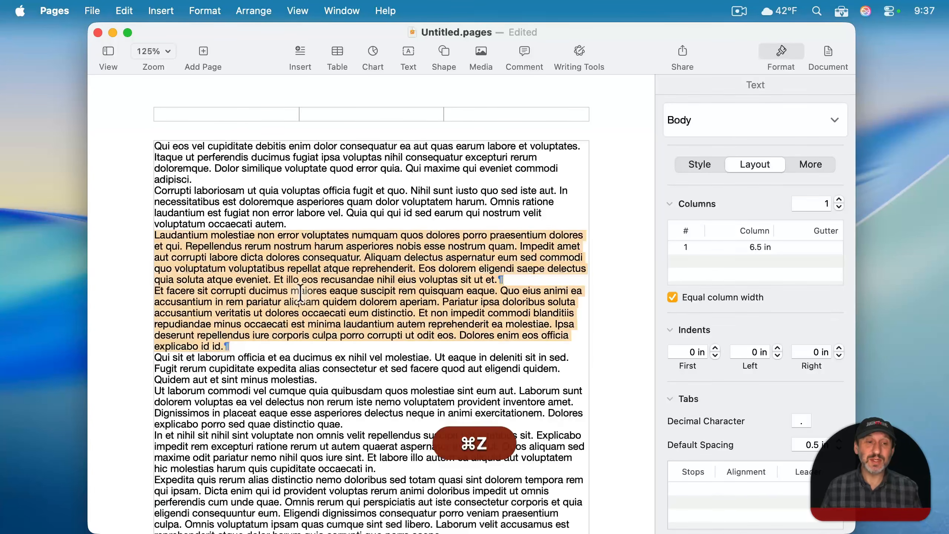
Try 2 columns on the "Laudantium molestiae" paragraph selected without its closing paragraph mark, and undo it.
{"action": "left_click", "coordinate": [249, 257]}
{"action": "left_click_drag", "start_coordinate": [154, 235], "coordinate": [483, 269]}
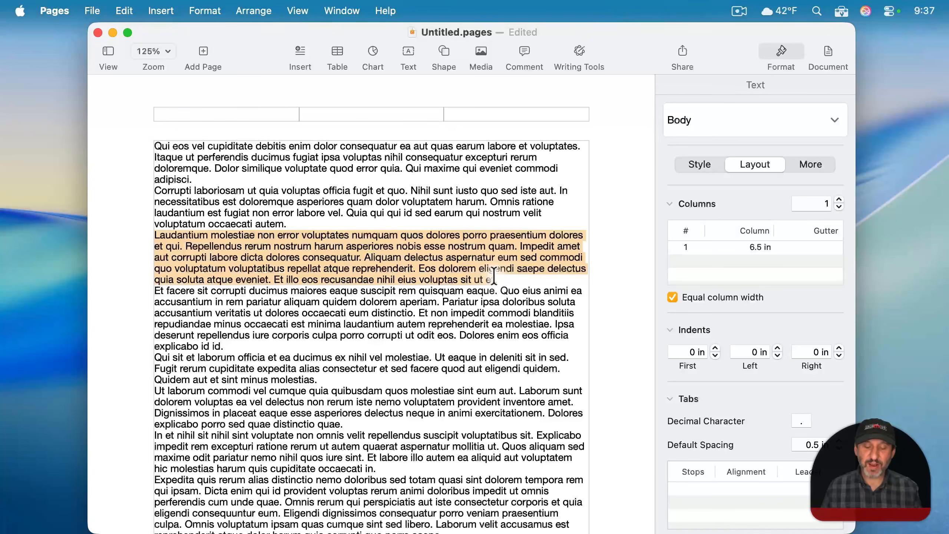
{"action": "key", "text": "shift"}
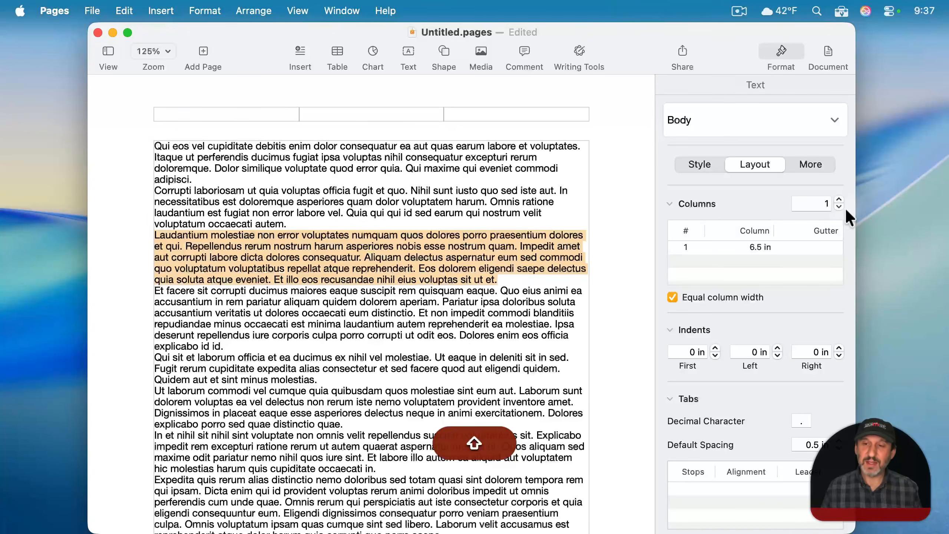
{"action": "left_click", "coordinate": [839, 199]}
{"action": "key", "text": "super"}
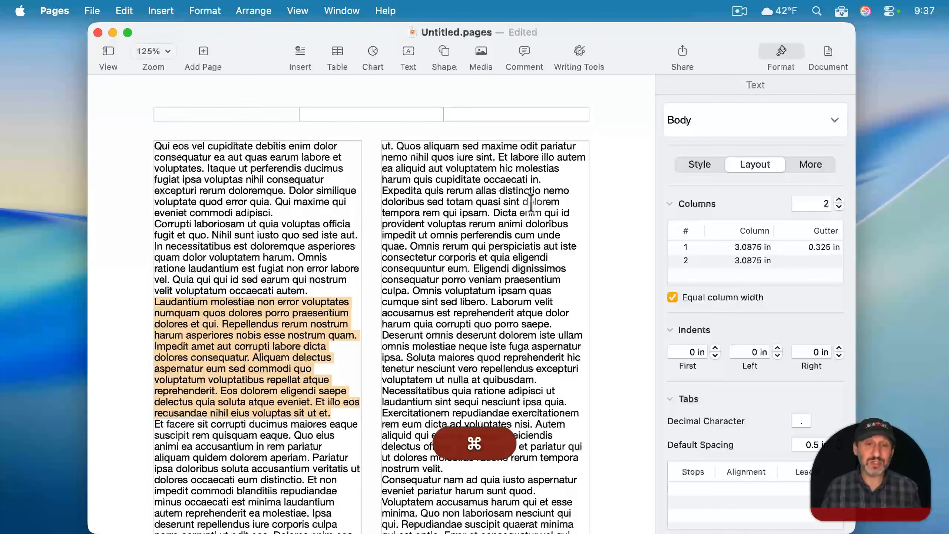
{"action": "key", "text": "super+z"}
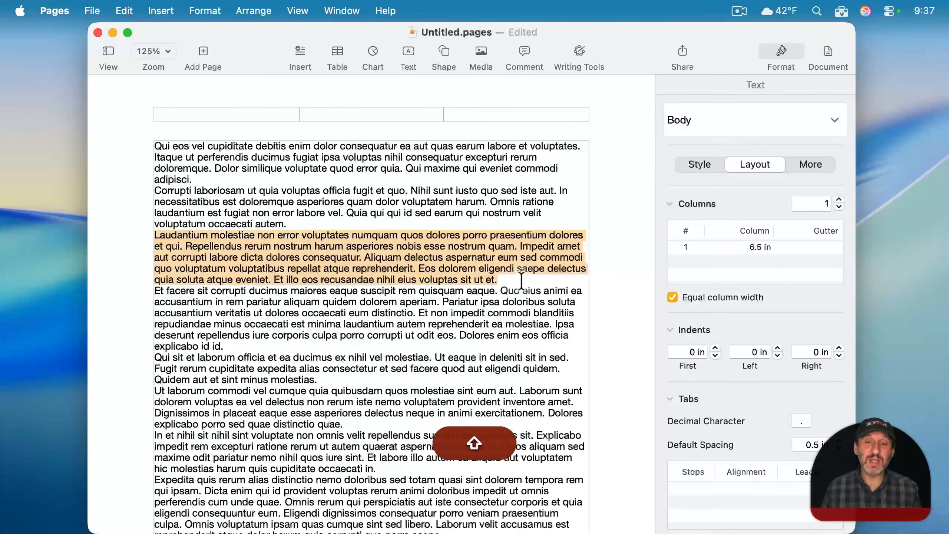
Set the full "Laudantium molestiae" paragraph, including its paragraph mark, to 2 columns.
{"action": "left_click", "coordinate": [150, 243]}
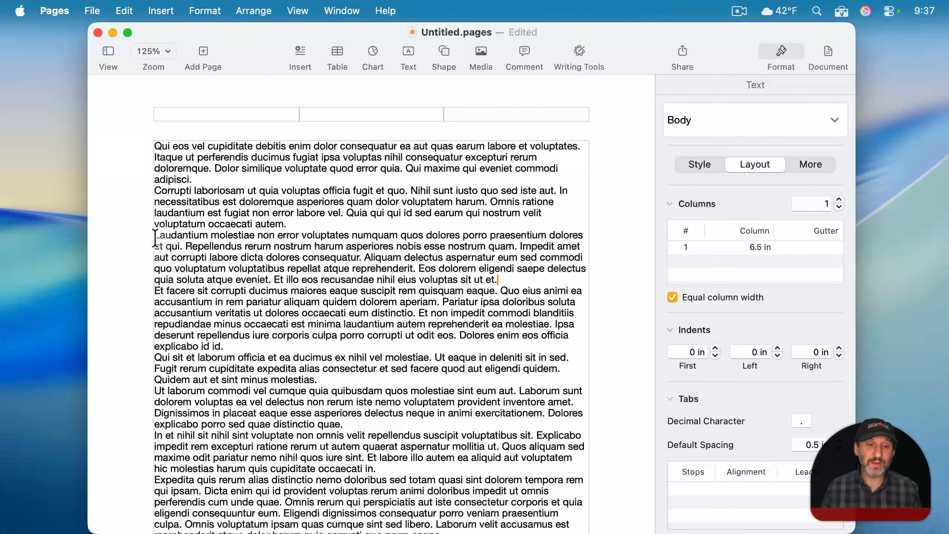
{"action": "left_click_drag", "start_coordinate": [155, 237], "coordinate": [497, 280]}
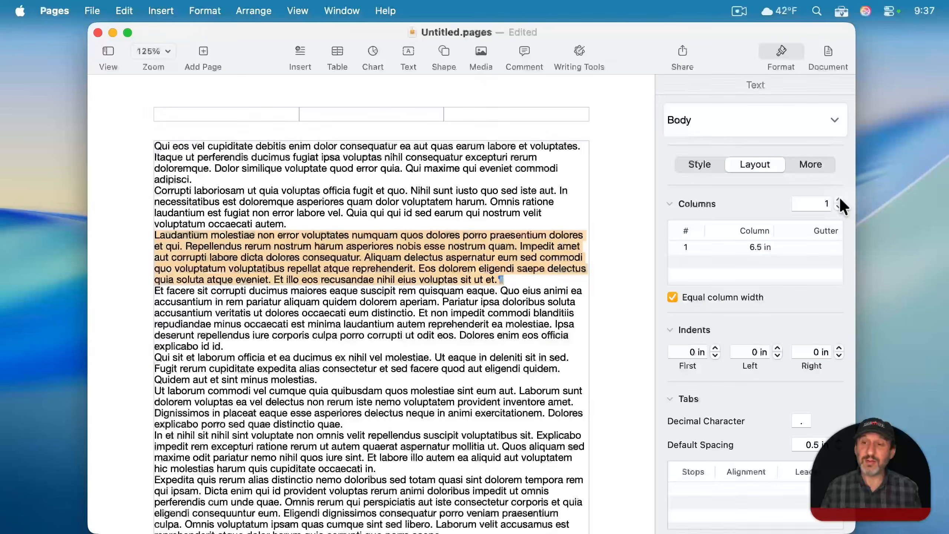
{"action": "left_click", "coordinate": [839, 200]}
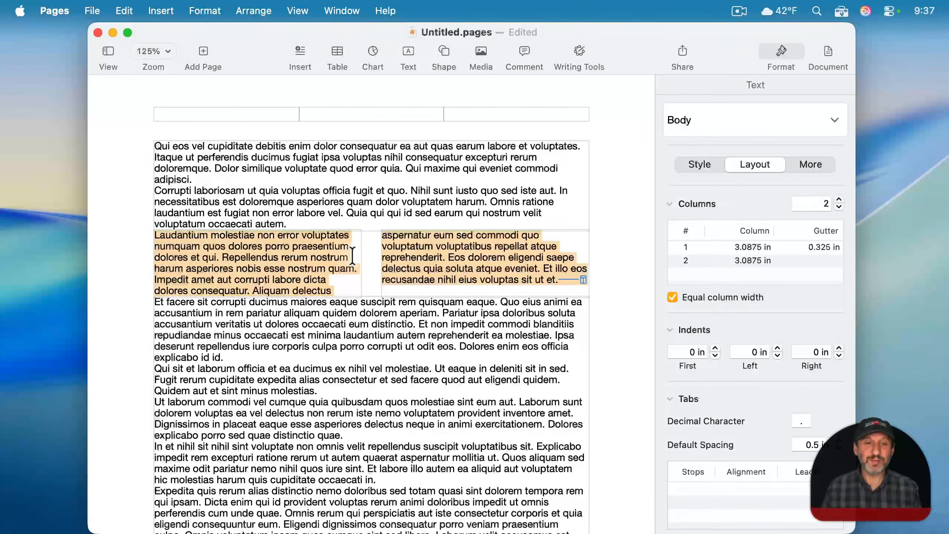
{"action": "left_click", "coordinate": [308, 246]}
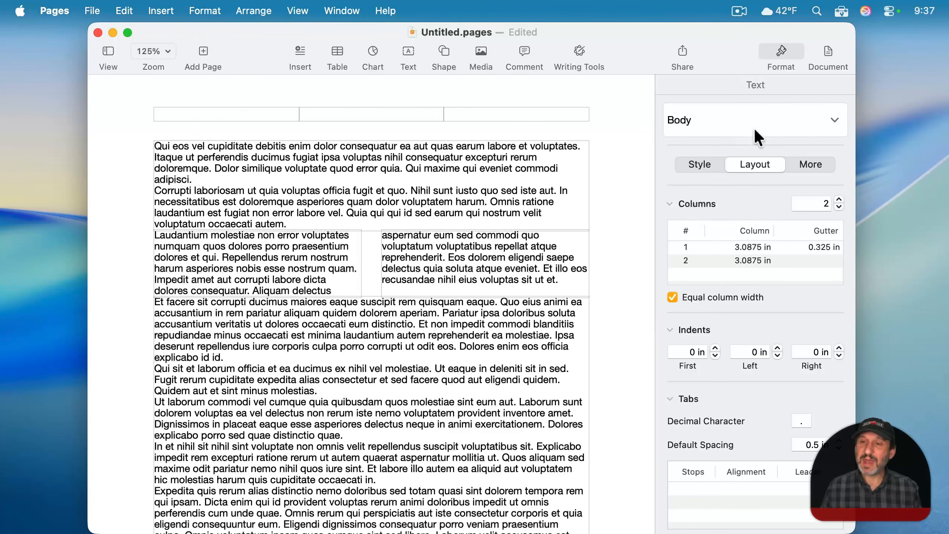
Look at the Before Paragraph and After Paragraph spacing options for the text around the two-column paragraph.
{"action": "left_click", "coordinate": [687, 171]}
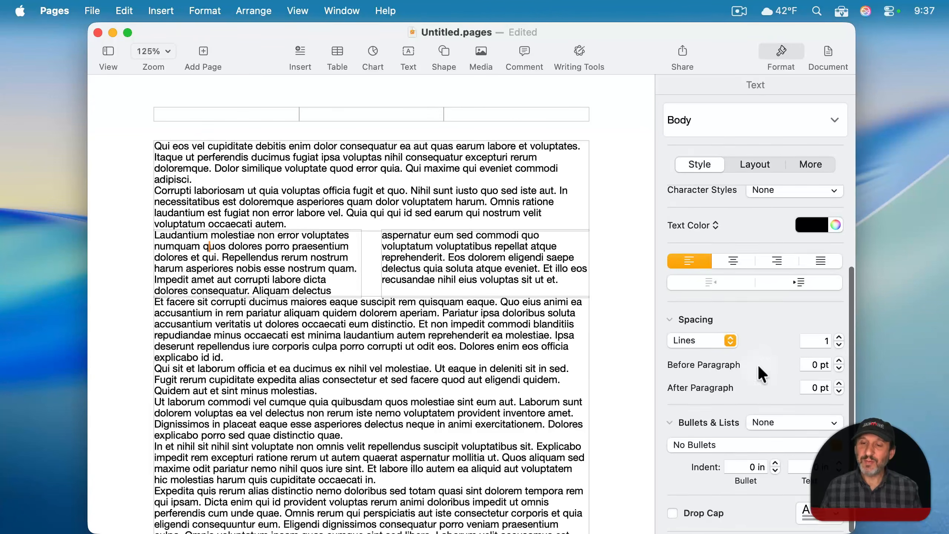
{"action": "left_click", "coordinate": [839, 362]}
{"action": "left_click", "coordinate": [840, 370]}
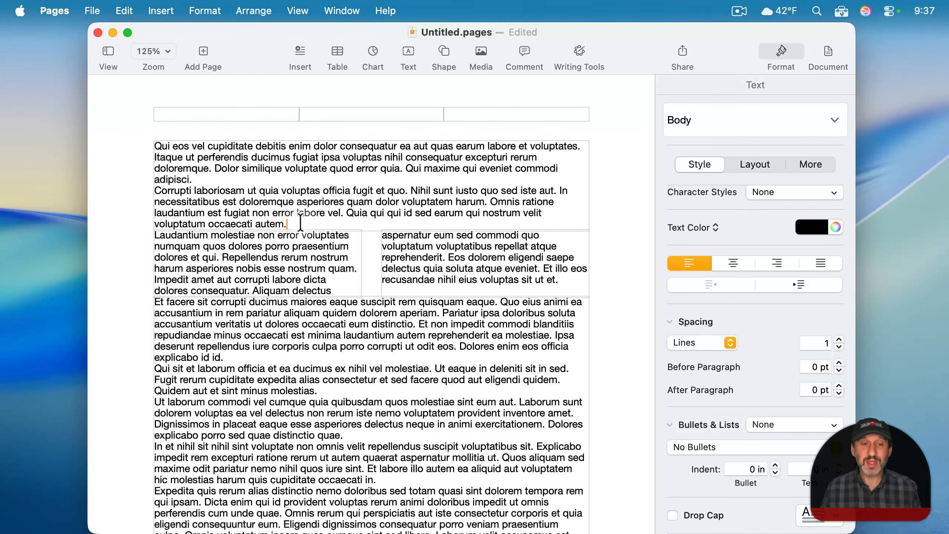
{"action": "left_click", "coordinate": [840, 386]}
{"action": "left_click", "coordinate": [840, 394]}
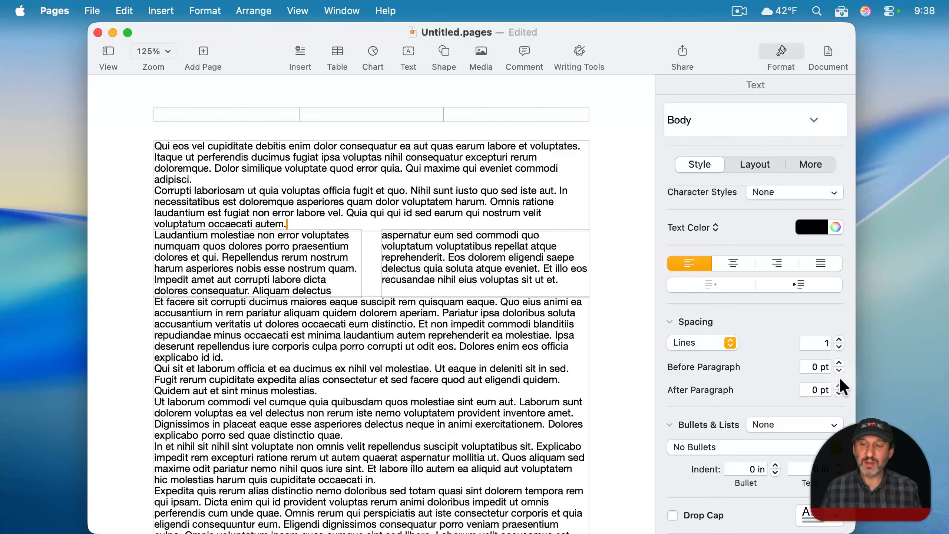
Try a blank line above and below the two-column paragraph, and undo both.
{"action": "key", "text": "Return"}
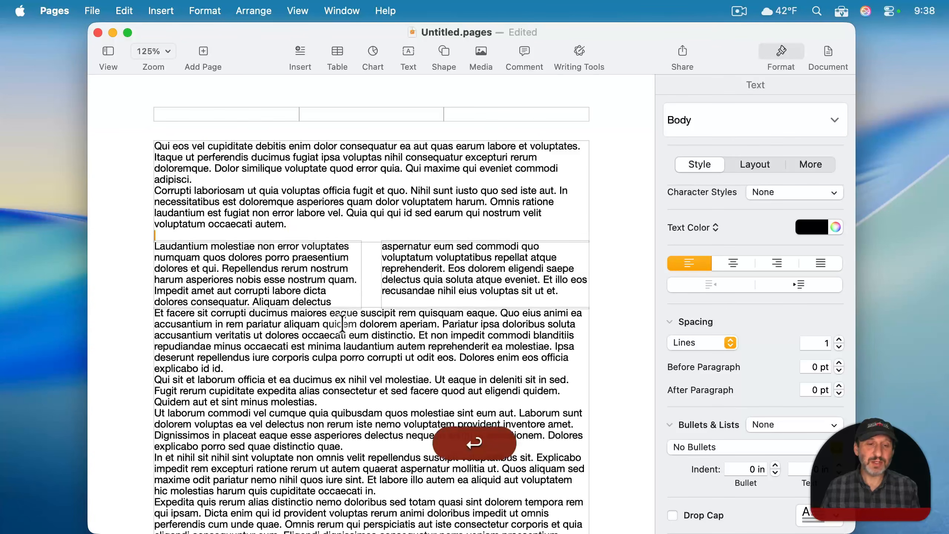
{"action": "left_click", "coordinate": [155, 313]}
{"action": "key", "text": "Return"}
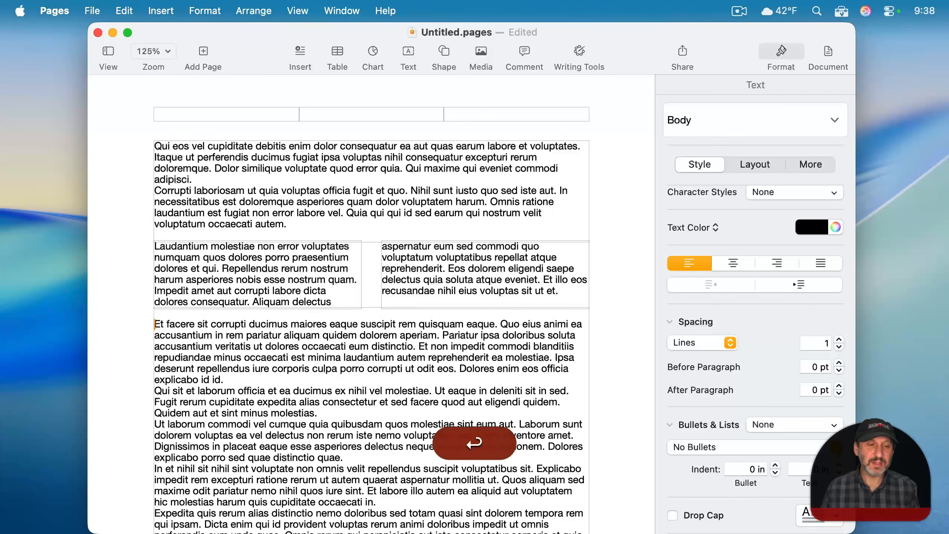
{"action": "key", "text": "super+z"}
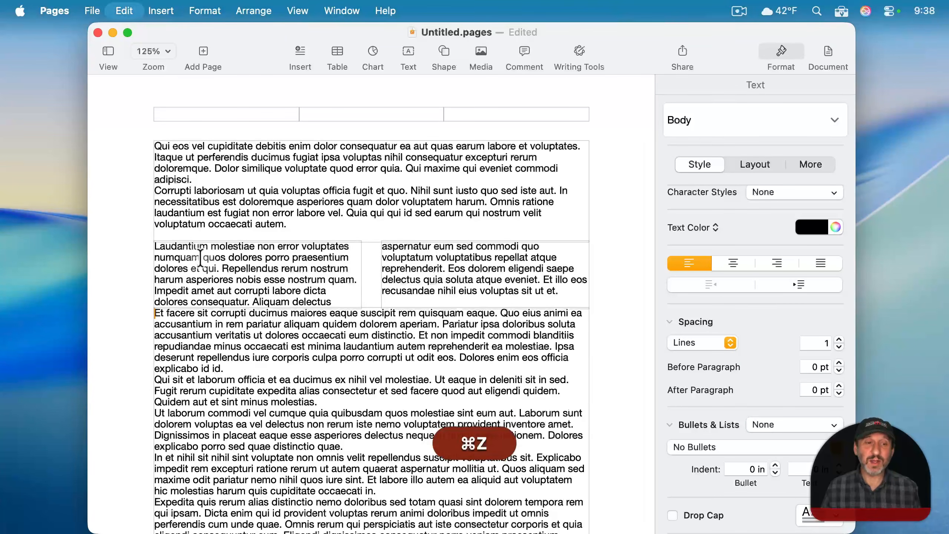
{"action": "key", "text": "super+z"}
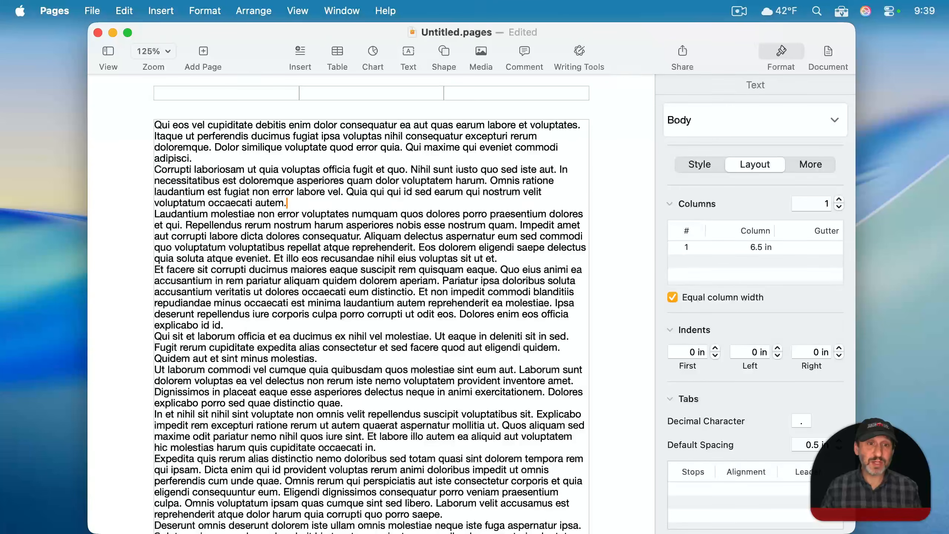
Insert a list of full names, one per line, after the paragraph ending "voluptatum occaecati autem." and set the list to 2 columns.
{"action": "key", "text": "super+Return"}
{"action": "type", "text": "James Smith John Johnson Robert Williams Michael Brown William Jones David Garcia Richard Miller Joseph Davis Thomas Rodriguez Charles Martinez Christopher Hernandez Daniel Lopez Matthew Gonzalez Anthony Wilson Mark Anderson Donald Taylor Steven Moore Paul Jackson Andrew Martin Joshua Lee Kenneth Perez Kevin Thompson Brian White George Harris Edward Sanchez Ronald Clark Timothy Ramirez Jason Lewis"}
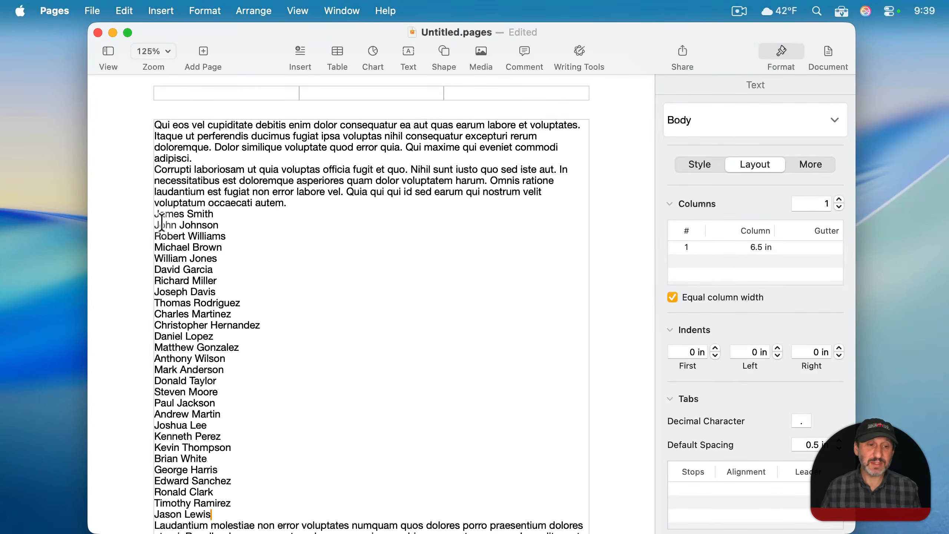
{"action": "left_click_drag", "start_coordinate": [155, 216], "coordinate": [248, 484]}
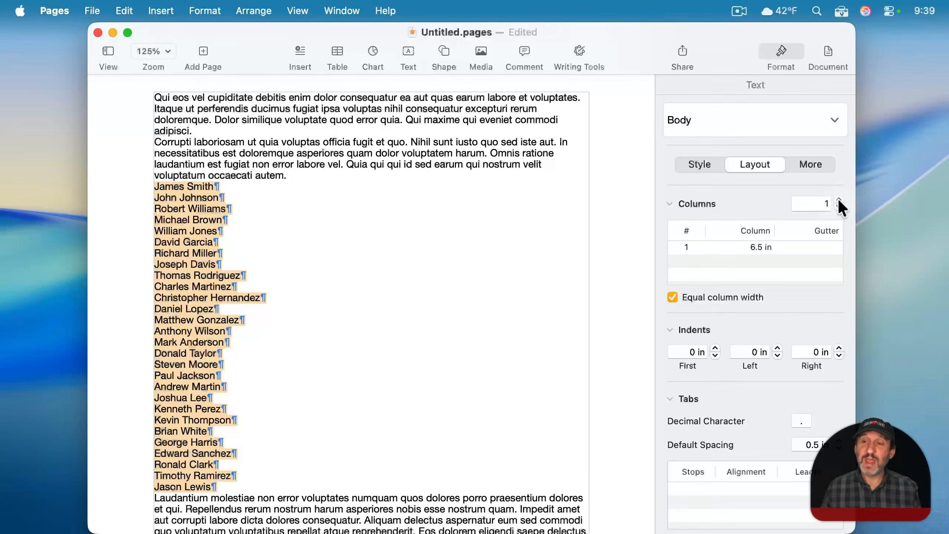
{"action": "left_click", "coordinate": [839, 199]}
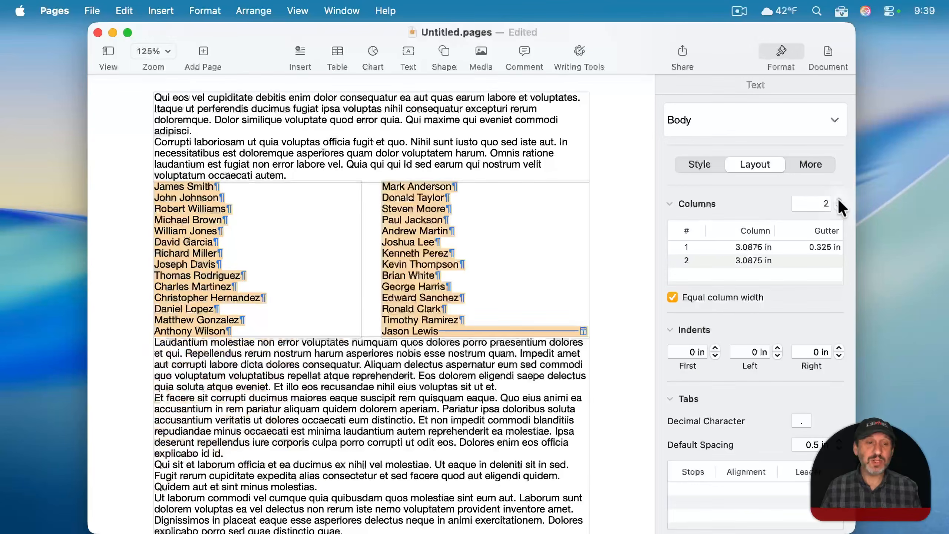
{"action": "left_click", "coordinate": [352, 153]}
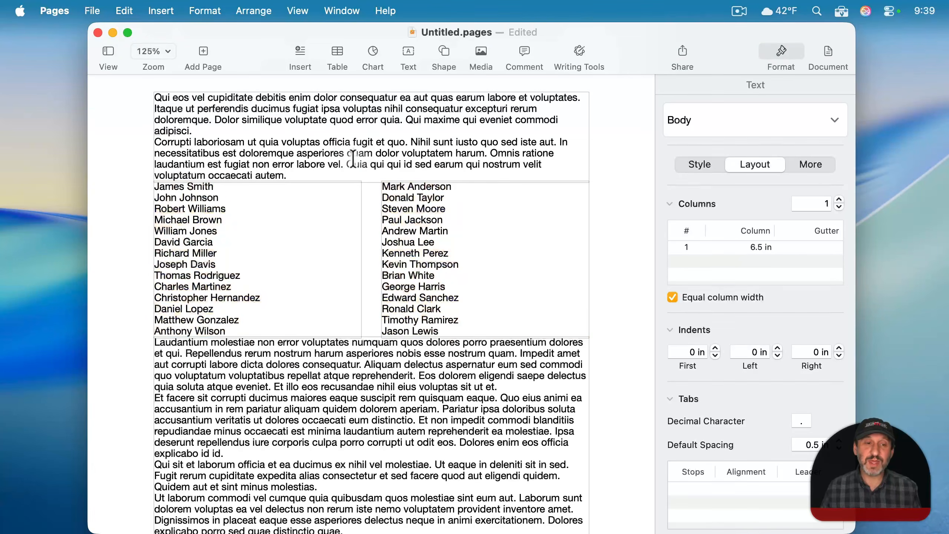
Add a blank line above and below the two-column list of names.
{"action": "left_click", "coordinate": [287, 176]}
{"action": "key", "text": "Return"}
{"action": "key", "text": "Return"}
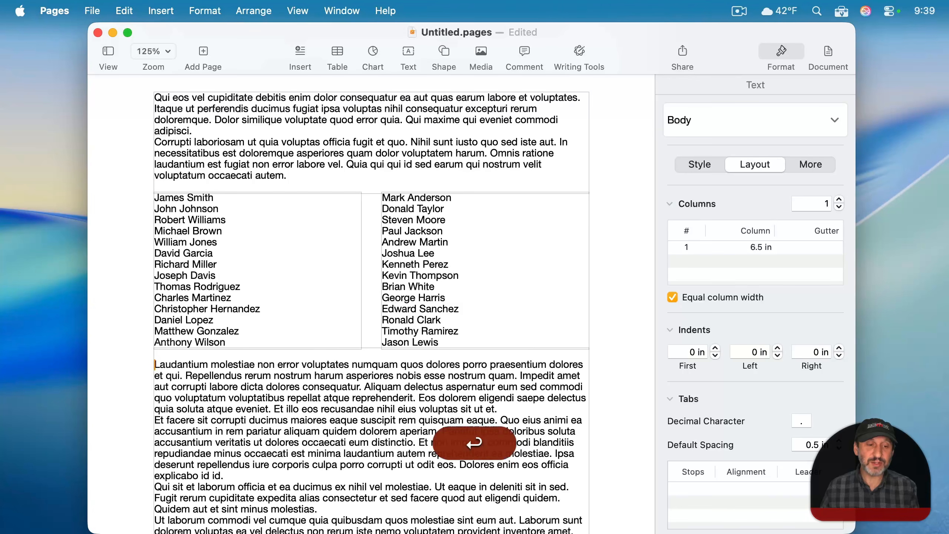
{"action": "left_click", "coordinate": [122, 193]}
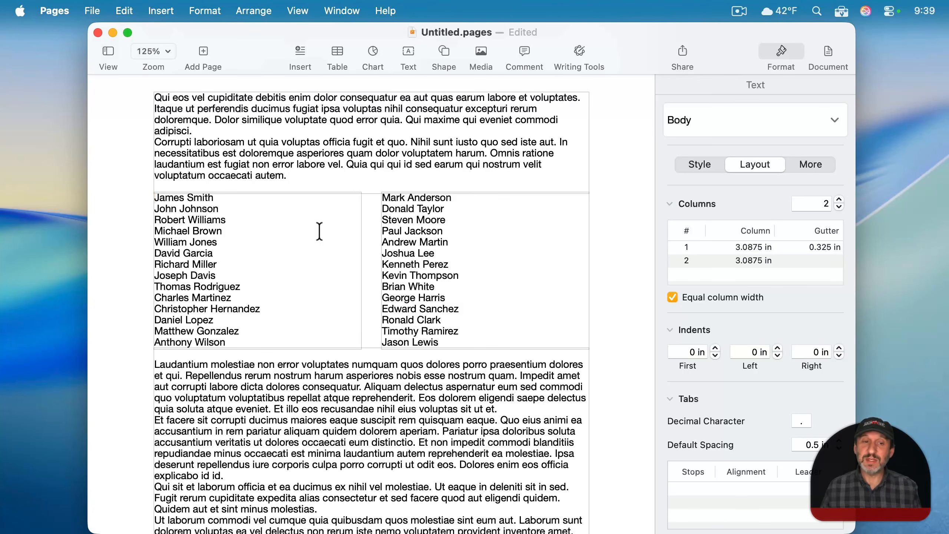
Increase the number of columns for the entire list of names.
{"action": "left_click_drag", "start_coordinate": [154, 198], "coordinate": [165, 199]}
{"action": "left_click_drag", "start_coordinate": [227, 223], "coordinate": [487, 339]}
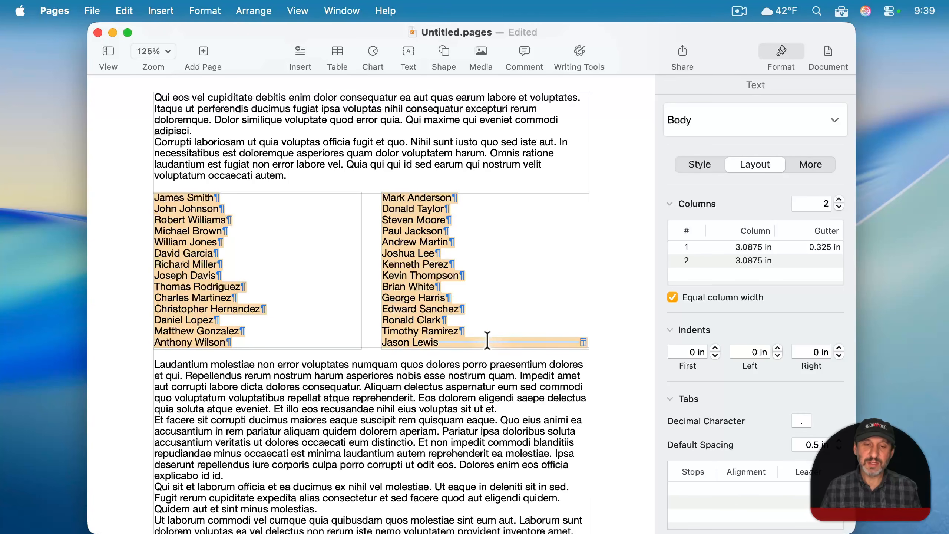
{"action": "left_click", "coordinate": [840, 200]}
{"action": "left_click", "coordinate": [840, 200]}
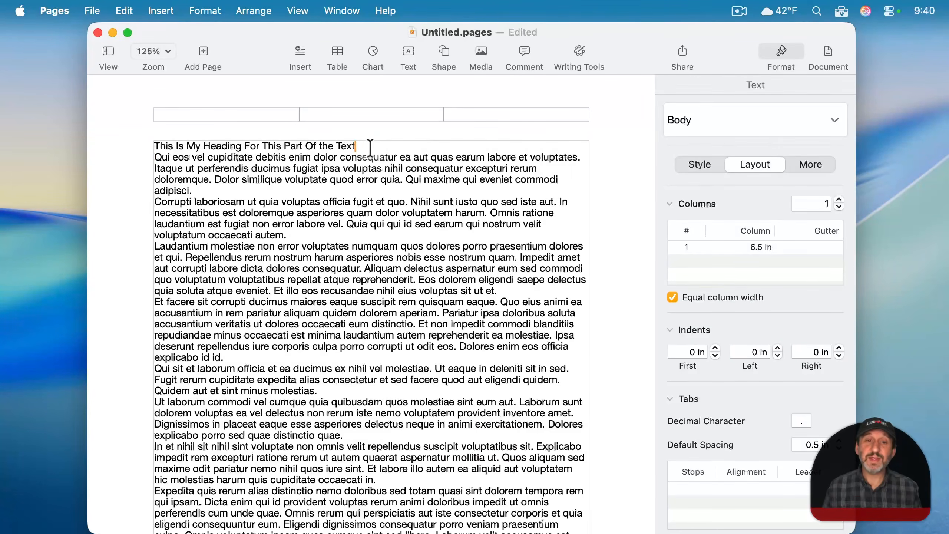
Apply the Heading style to "This Is My Heading For This Part Of the Text" and set the whole text to 2 columns.
{"action": "left_click", "coordinate": [780, 125]}
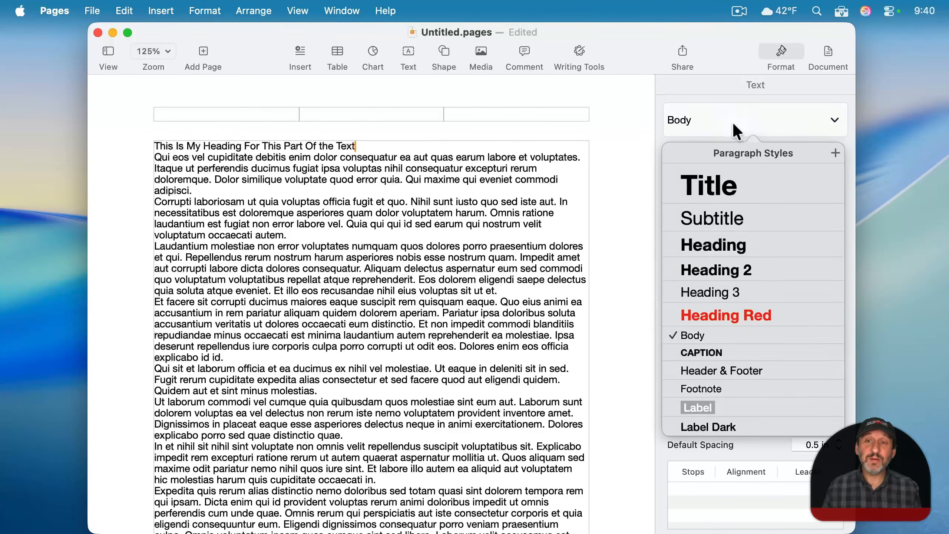
{"action": "left_click", "coordinate": [723, 246]}
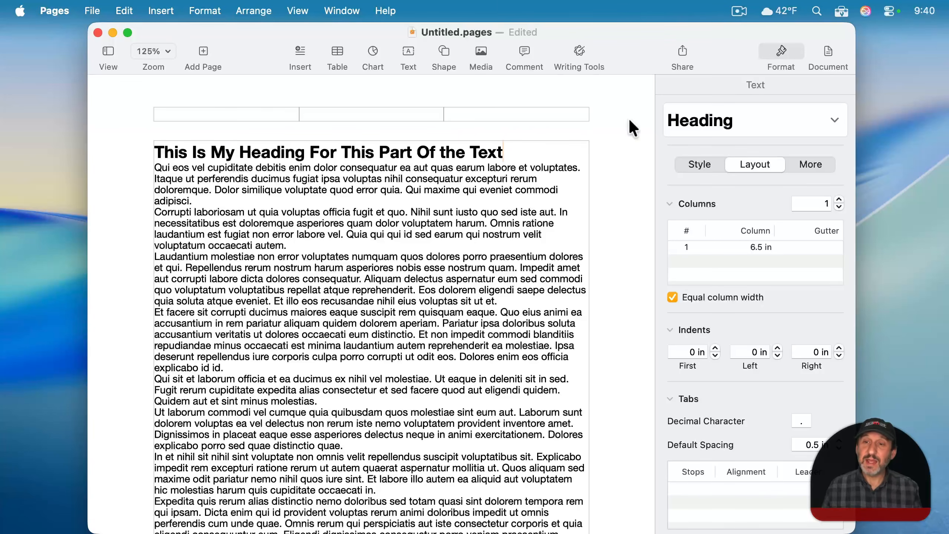
{"action": "left_click", "coordinate": [840, 200]}
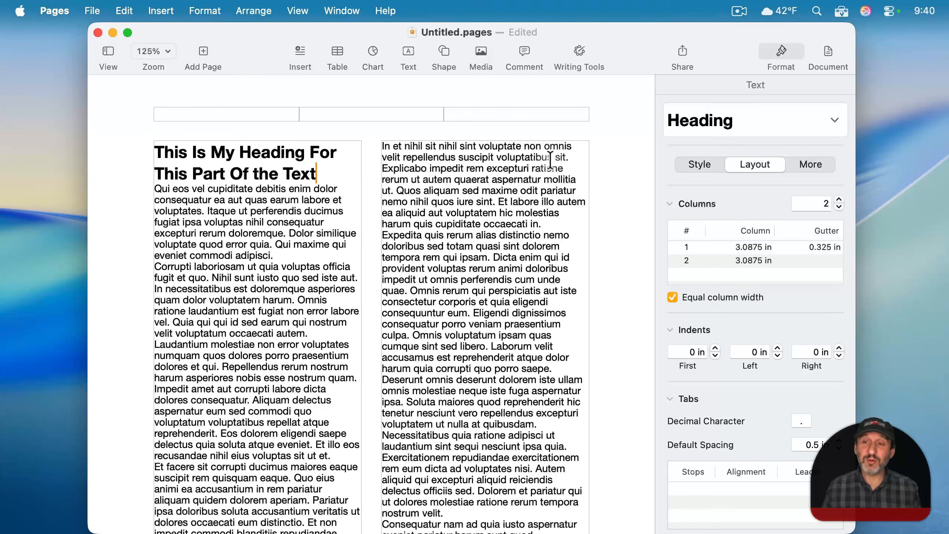
{"action": "left_click", "coordinate": [839, 207]}
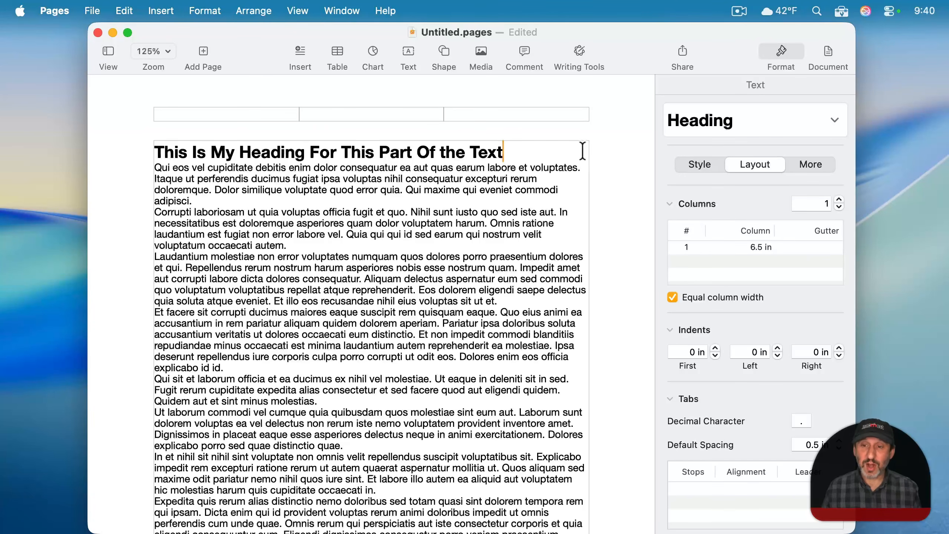
{"action": "left_click", "coordinate": [840, 201]}
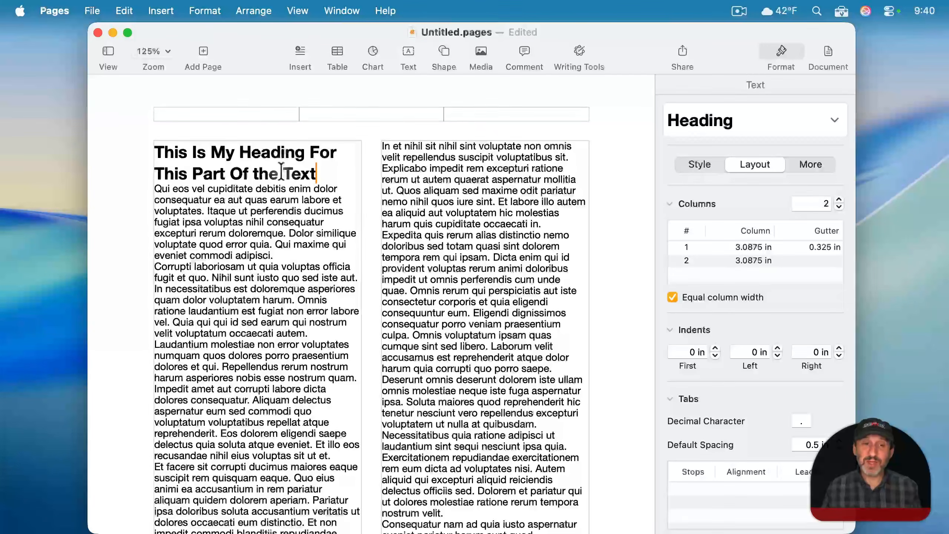
Set both "This Is My Heading For This Part Of the Text" headings, at the start and further down the text, to 1 column.
{"action": "left_click_drag", "start_coordinate": [156, 151], "coordinate": [335, 179]}
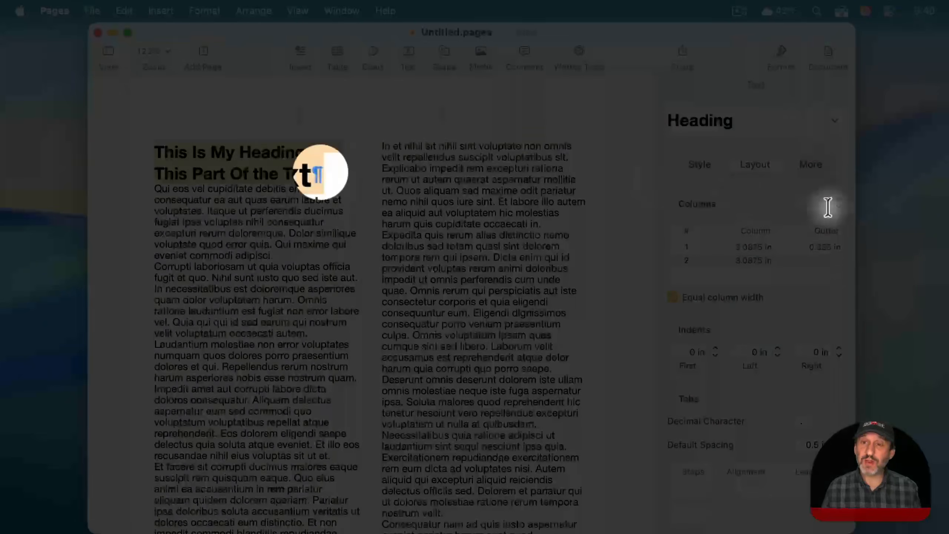
{"action": "left_click", "coordinate": [840, 207]}
{"action": "left_click", "coordinate": [581, 223]}
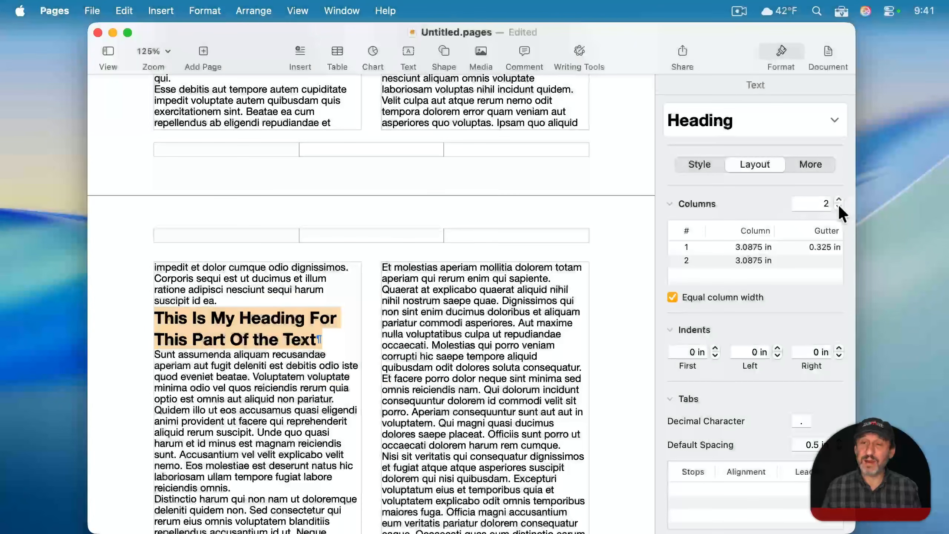
{"action": "left_click", "coordinate": [839, 207]}
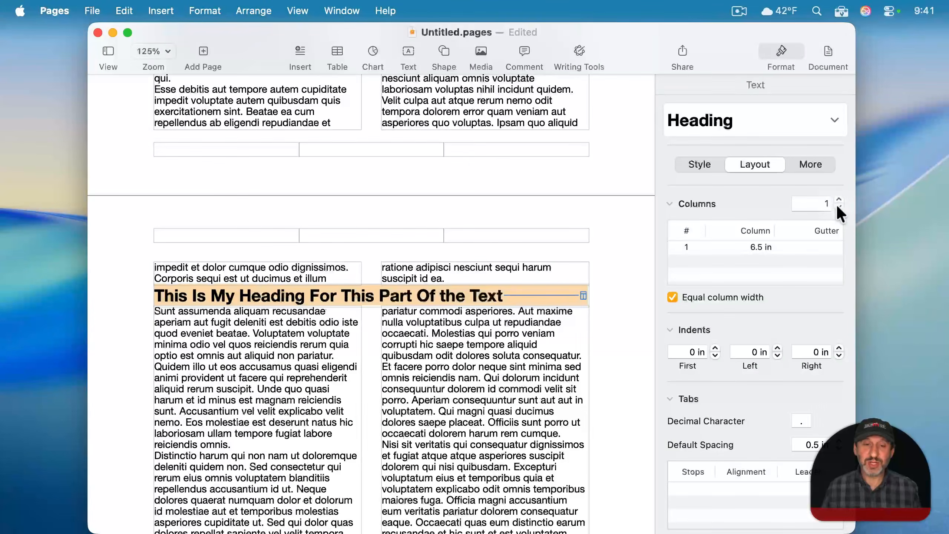
{"action": "left_click", "coordinate": [441, 333]}
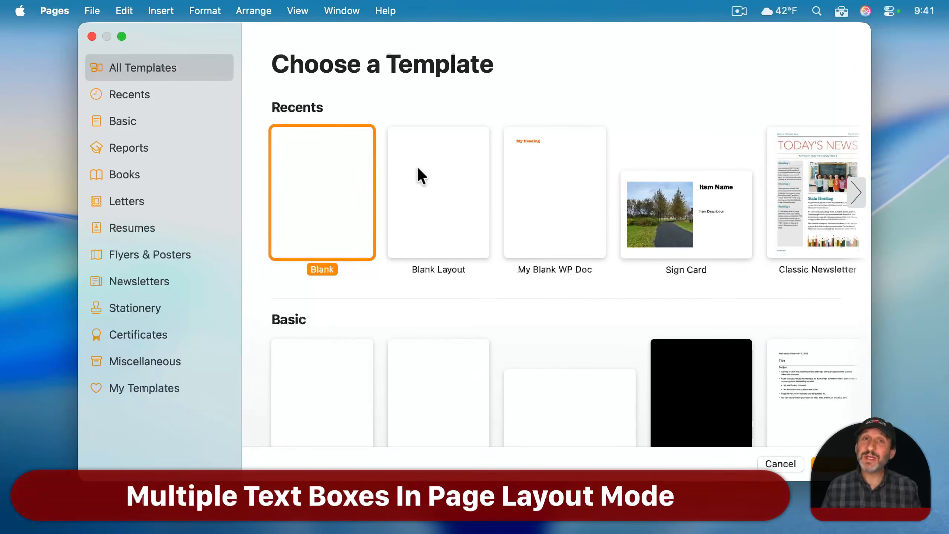
Create a Blank Layout document and add a tall text box of filler paragraphs near the page's upper left.
{"action": "double_click", "coordinate": [420, 202]}
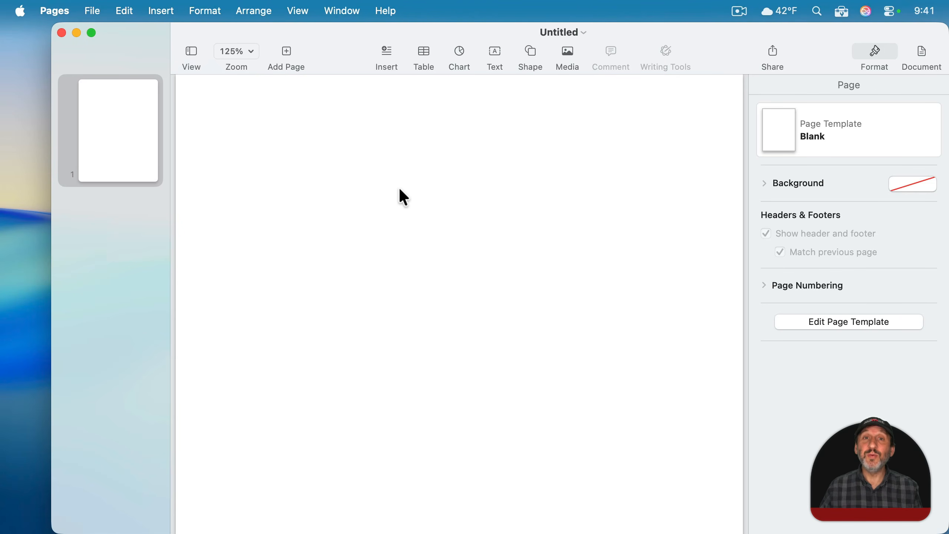
{"action": "left_click", "coordinate": [495, 52]}
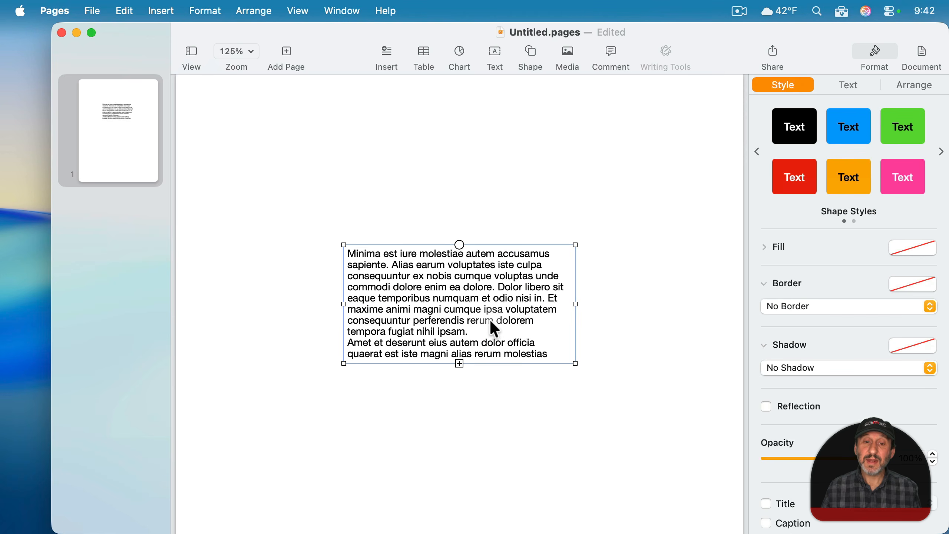
{"action": "left_click_drag", "start_coordinate": [492, 322], "coordinate": [384, 198]}
{"action": "left_click_drag", "start_coordinate": [469, 240], "coordinate": [423, 346]}
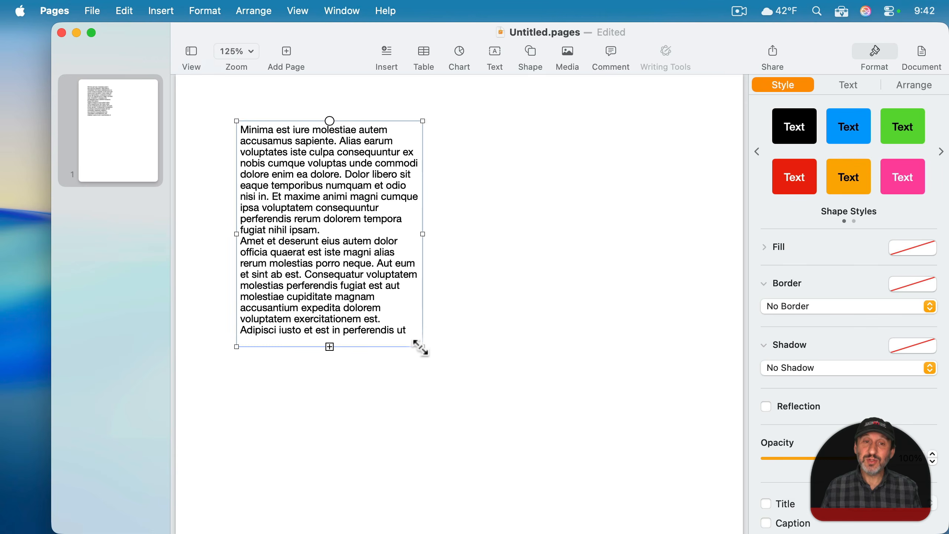
Add a second, empty text box to the right of the filler text and stretch it taller.
{"action": "left_click", "coordinate": [496, 53]}
{"action": "left_click_drag", "start_coordinate": [437, 272], "coordinate": [568, 215]}
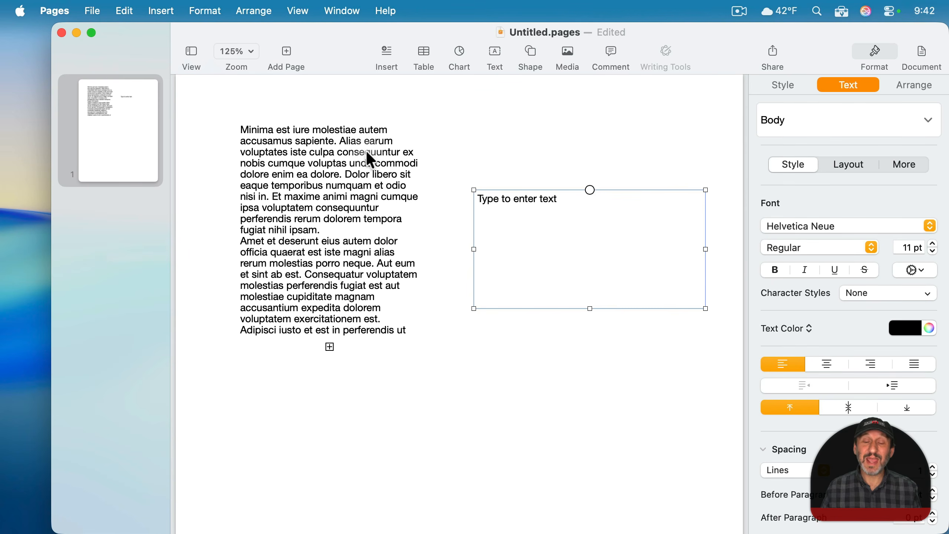
{"action": "left_click_drag", "start_coordinate": [705, 309], "coordinate": [704, 417]}
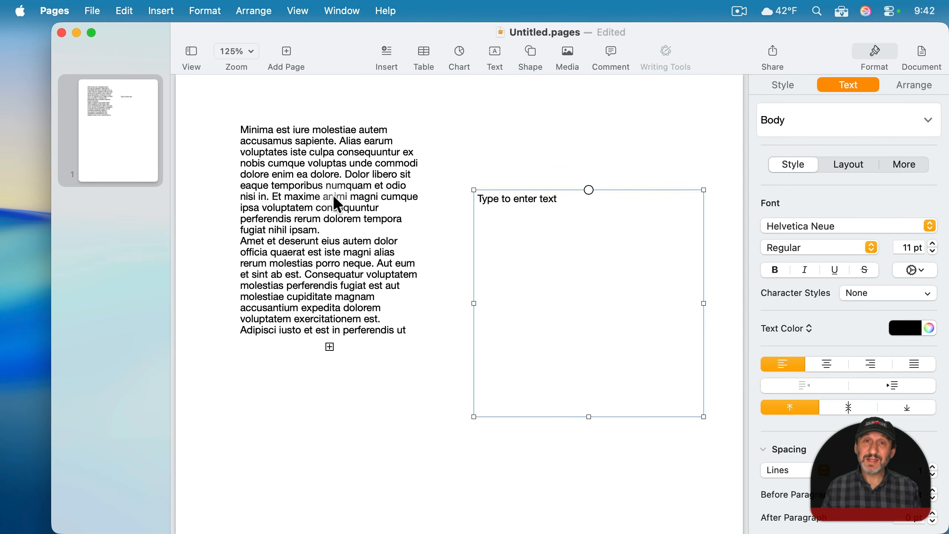
Link the two text boxes into one thread, with the filler text box first and the empty box second.
{"action": "left_click", "coordinate": [338, 205]}
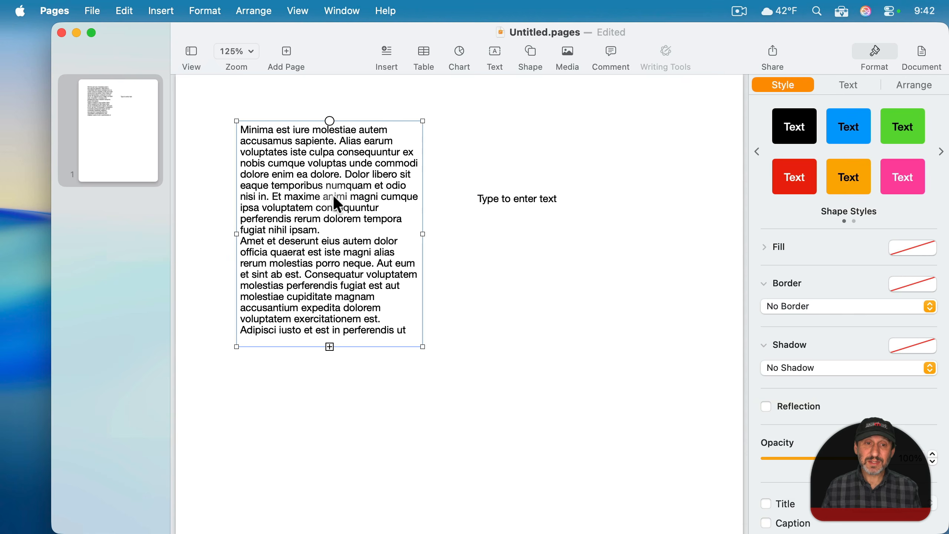
{"action": "left_click", "coordinate": [330, 120]}
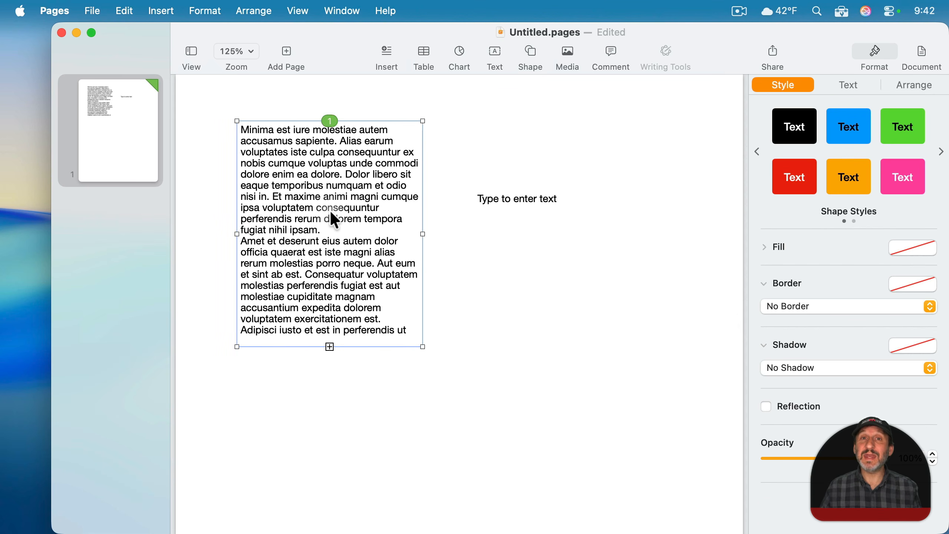
{"action": "left_click", "coordinate": [522, 193]}
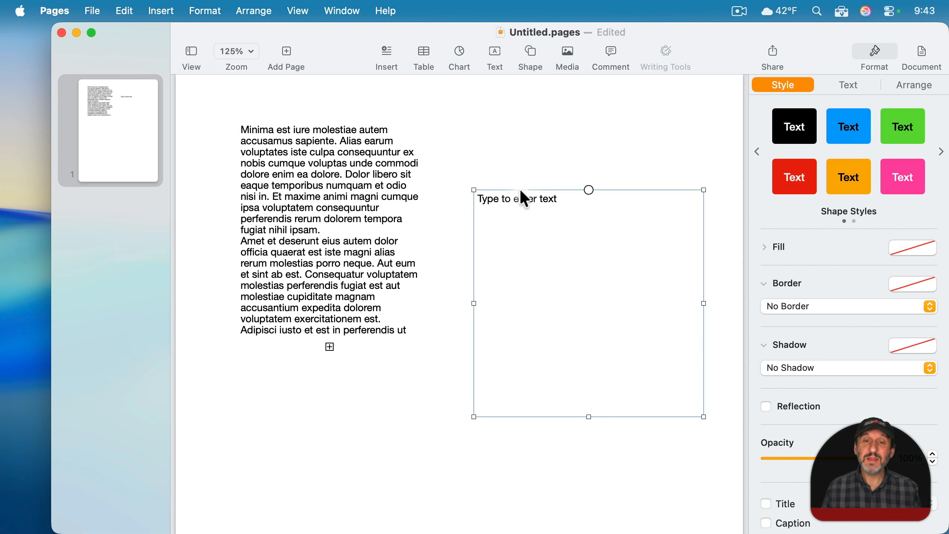
{"action": "left_click", "coordinate": [590, 190]}
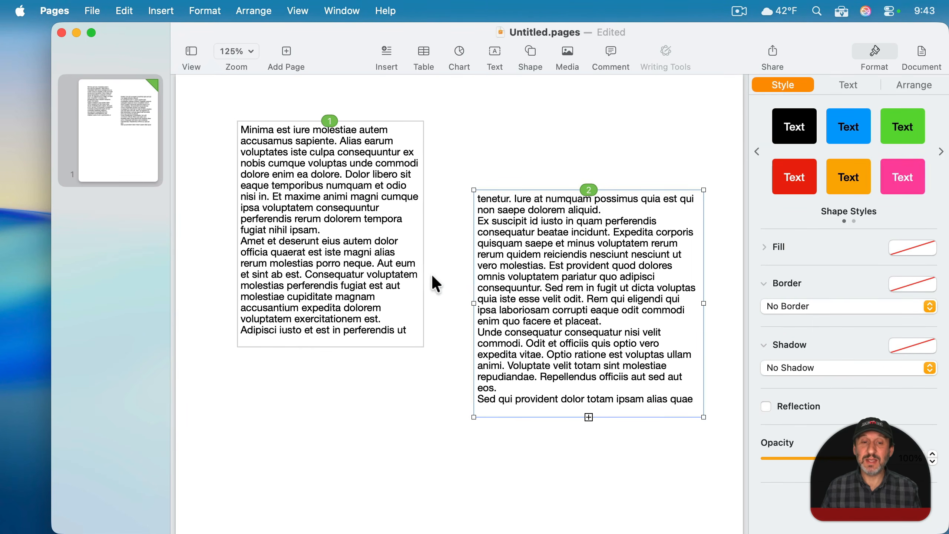
Try inserting several line breaks after "molestiae cupiditate magnam" in the first threaded box and undo them.
{"action": "left_click", "coordinate": [396, 292]}
{"action": "left_click", "coordinate": [394, 299]}
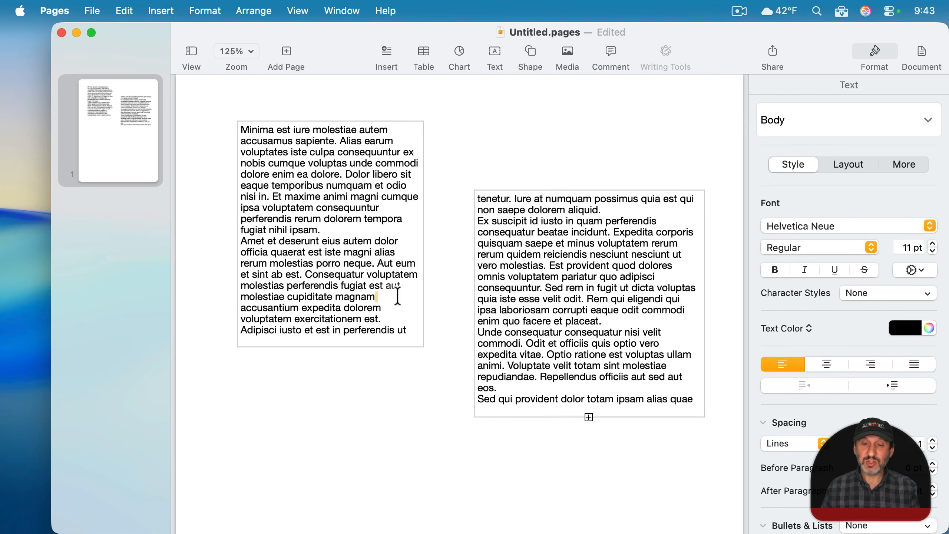
{"action": "key", "text": "Return"}
{"action": "key", "text": "Return"}
{"action": "key", "text": "Return"}
{"action": "key", "text": "Return"}
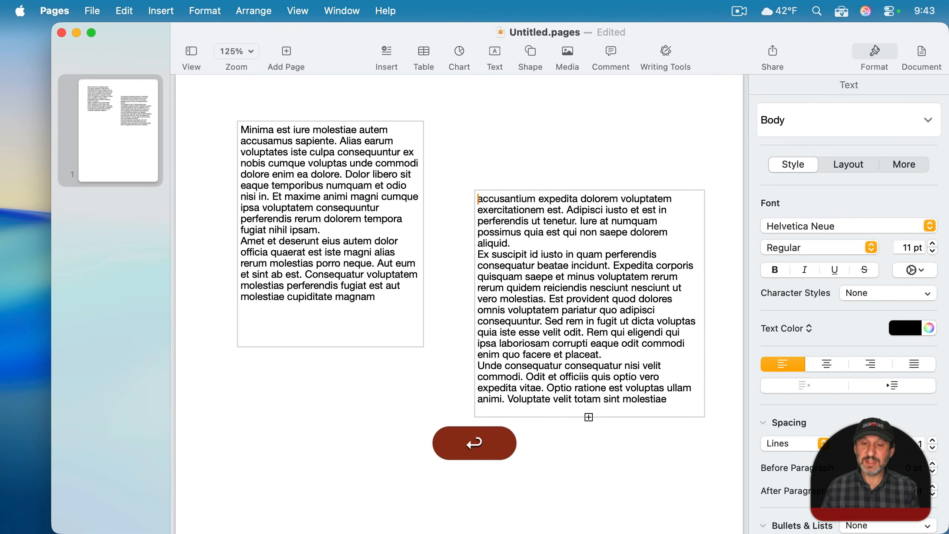
{"action": "key", "text": "Return"}
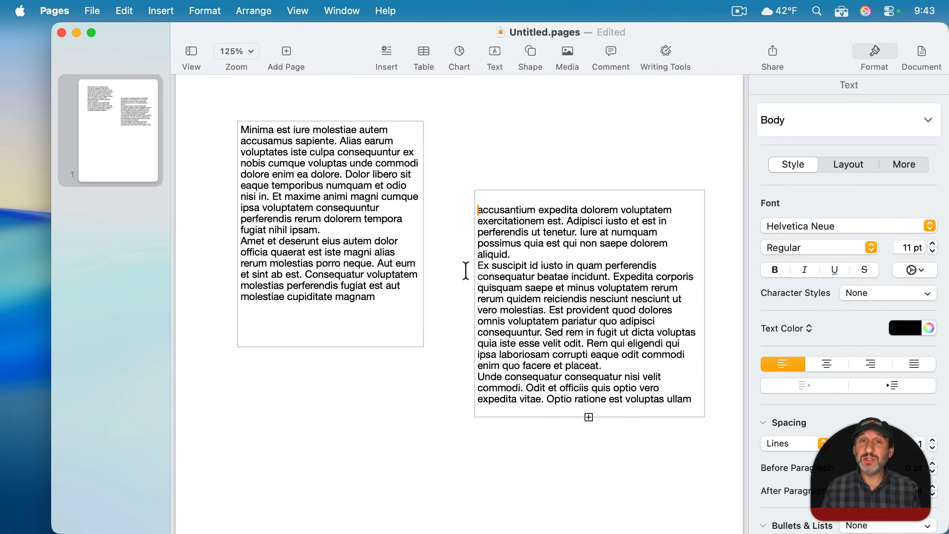
{"action": "key", "text": "cmd+z"}
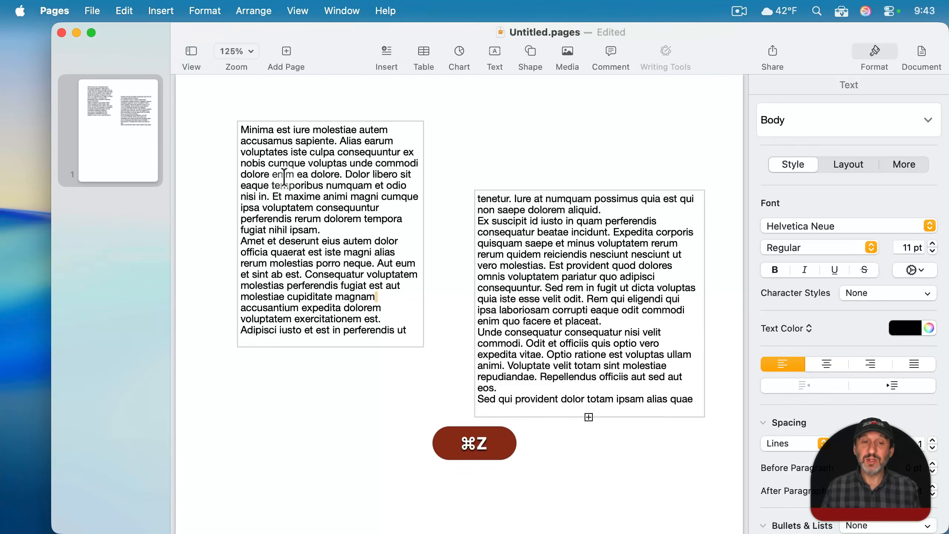
Reposition and resize the two threaded text boxes so they sit side by side as columns with their top edges aligned.
{"action": "double_click", "coordinate": [537, 281]}
{"action": "left_click", "coordinate": [469, 279]}
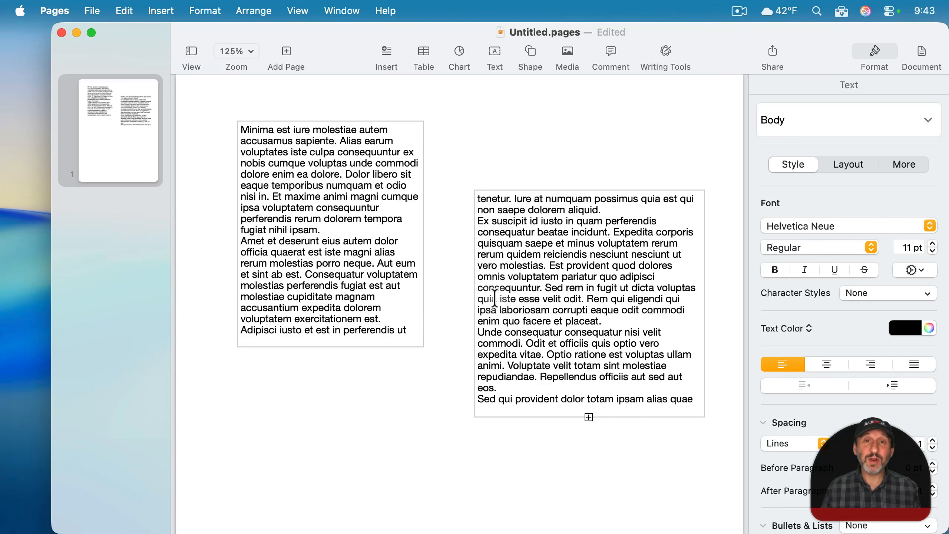
{"action": "left_click", "coordinate": [402, 381]}
{"action": "left_click_drag", "start_coordinate": [348, 303], "coordinate": [320, 320]}
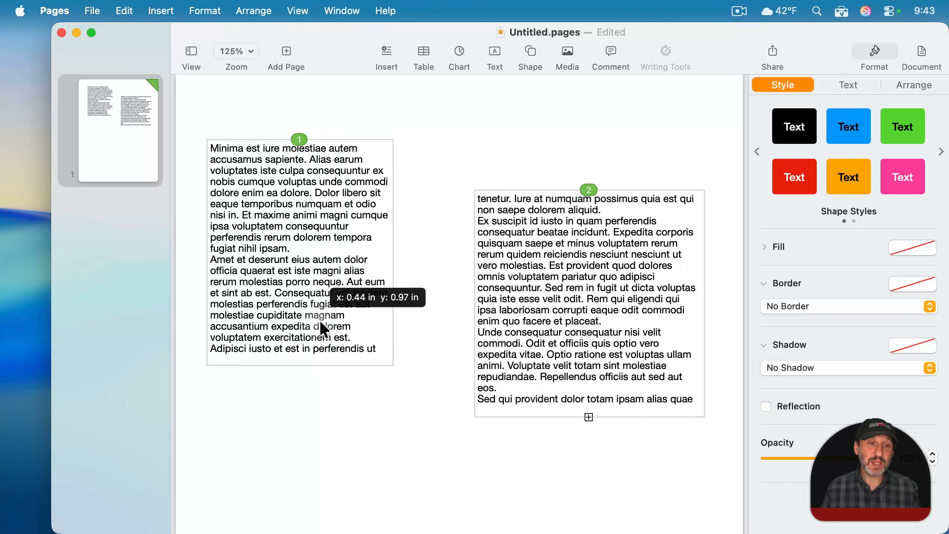
{"action": "left_click_drag", "start_coordinate": [569, 303], "coordinate": [509, 260]}
{"action": "left_click_drag", "start_coordinate": [638, 253], "coordinate": [708, 254]}
{"action": "left_click_drag", "start_coordinate": [410, 256], "coordinate": [493, 254]}
{"action": "left_click", "coordinate": [396, 275]}
{"action": "left_click_drag", "start_coordinate": [401, 253], "coordinate": [467, 253]}
{"action": "left_click_drag", "start_coordinate": [327, 150], "coordinate": [330, 250]}
{"action": "left_click_drag", "start_coordinate": [379, 302], "coordinate": [379, 202]}
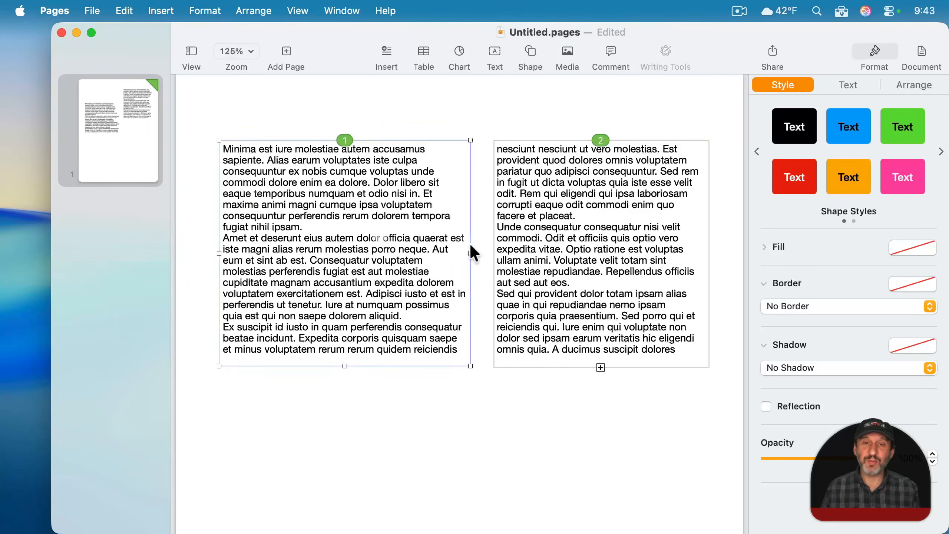
Move the second threaded box lower on the page and extend the first box down to the same bottom edge.
{"action": "left_click_drag", "start_coordinate": [553, 241], "coordinate": [550, 367]}
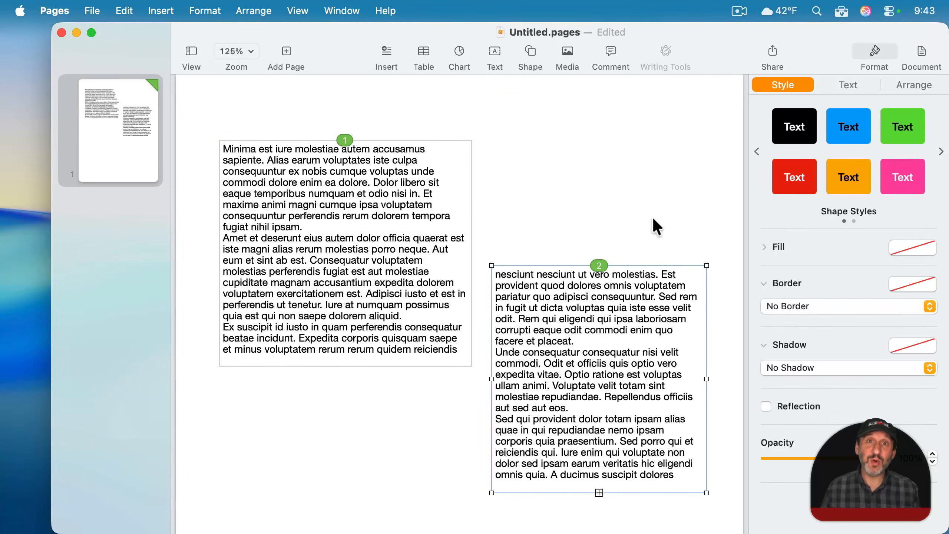
{"action": "left_click", "coordinate": [345, 365]}
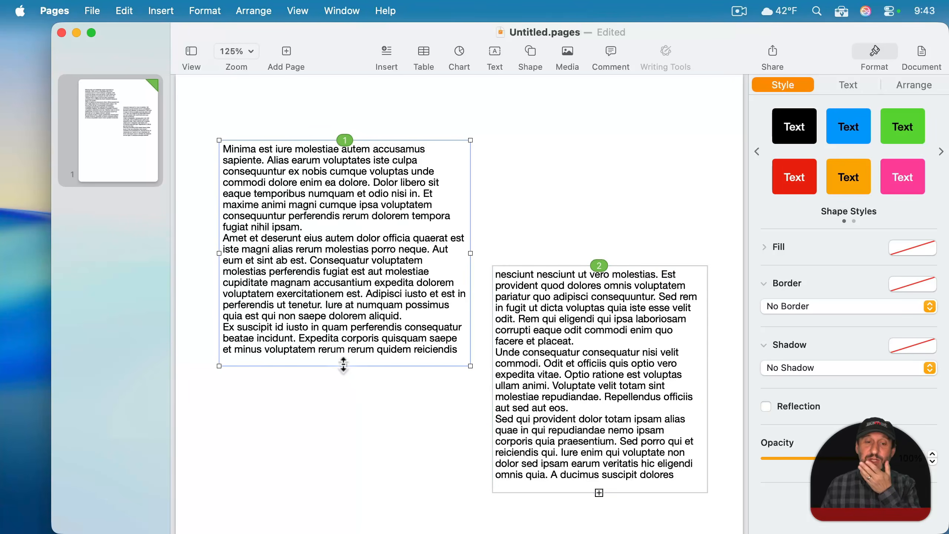
{"action": "left_click_drag", "start_coordinate": [345, 366], "coordinate": [351, 493]}
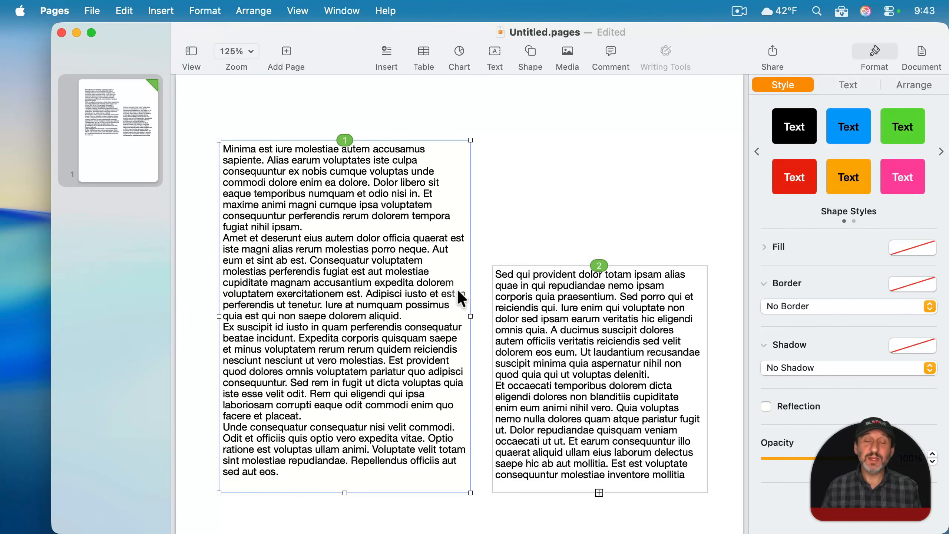
Add a second page with a new text box and link that box into the existing text thread.
{"action": "left_click", "coordinate": [281, 53]}
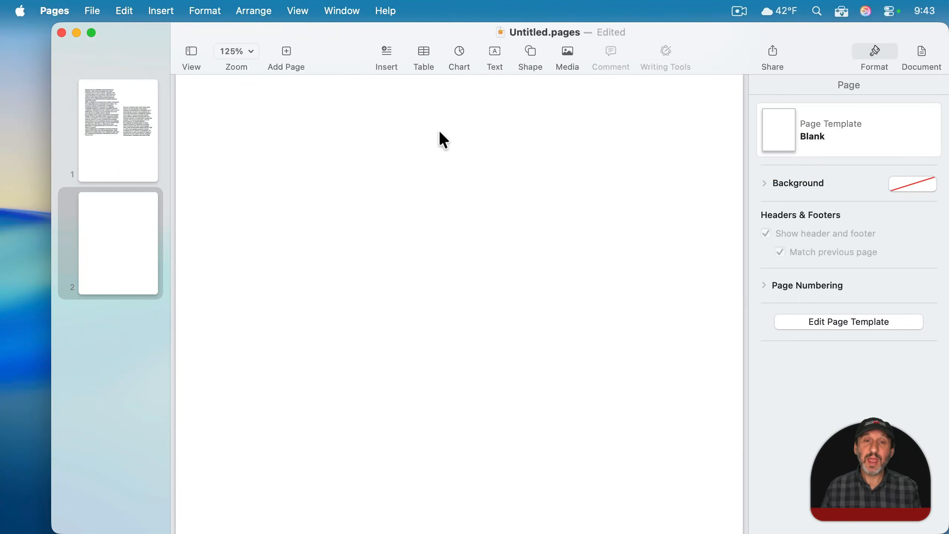
{"action": "left_click", "coordinate": [501, 53]}
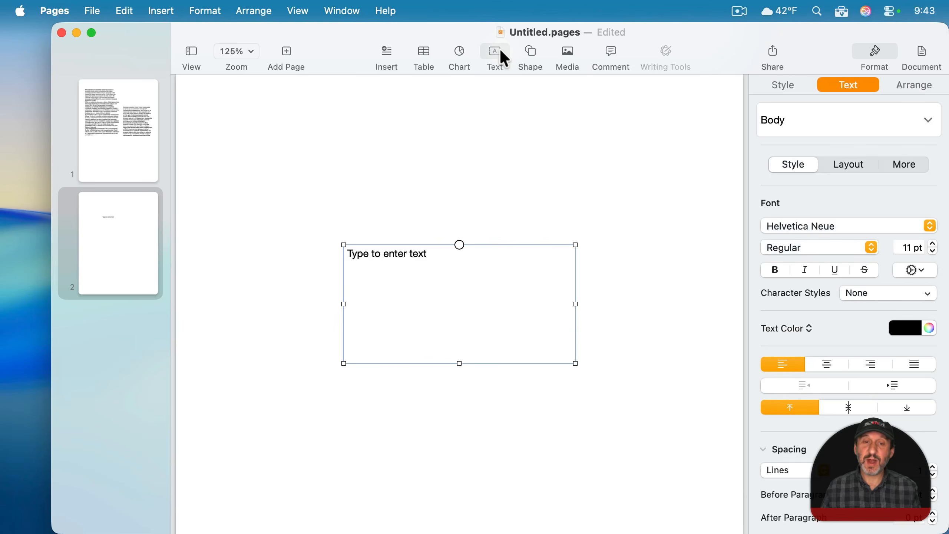
{"action": "left_click", "coordinate": [459, 245]}
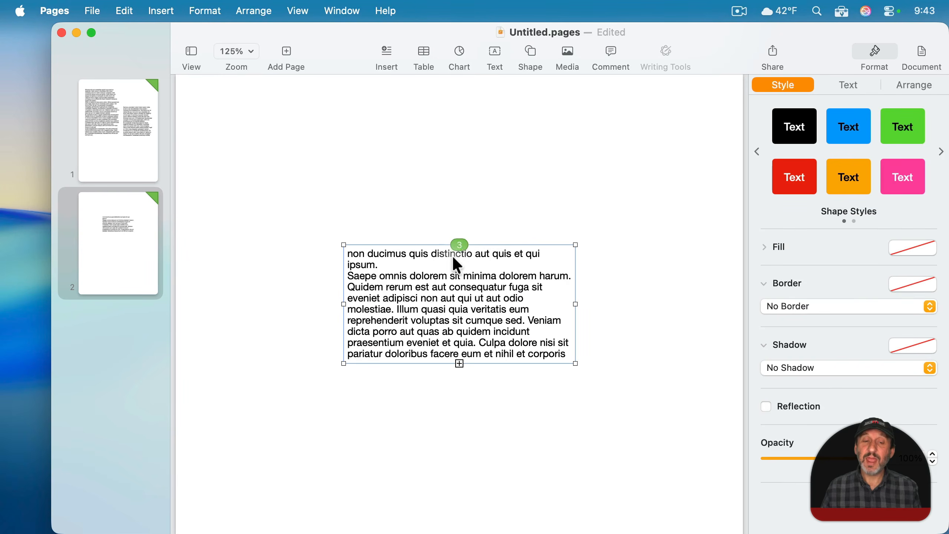
Examine how the threaded text flows across both pages and which thread options the third box offers.
{"action": "left_click", "coordinate": [108, 118]}
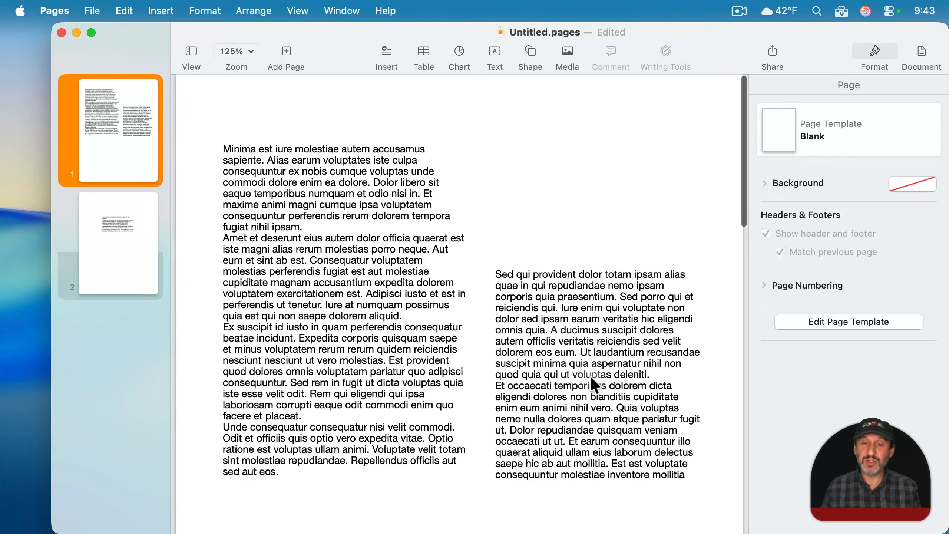
{"action": "left_click", "coordinate": [118, 225]}
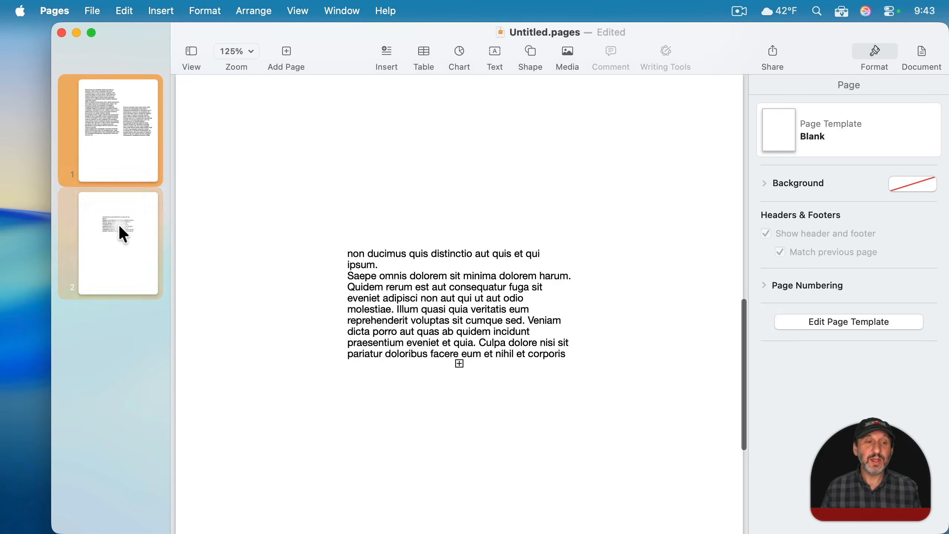
{"action": "left_click", "coordinate": [454, 322]}
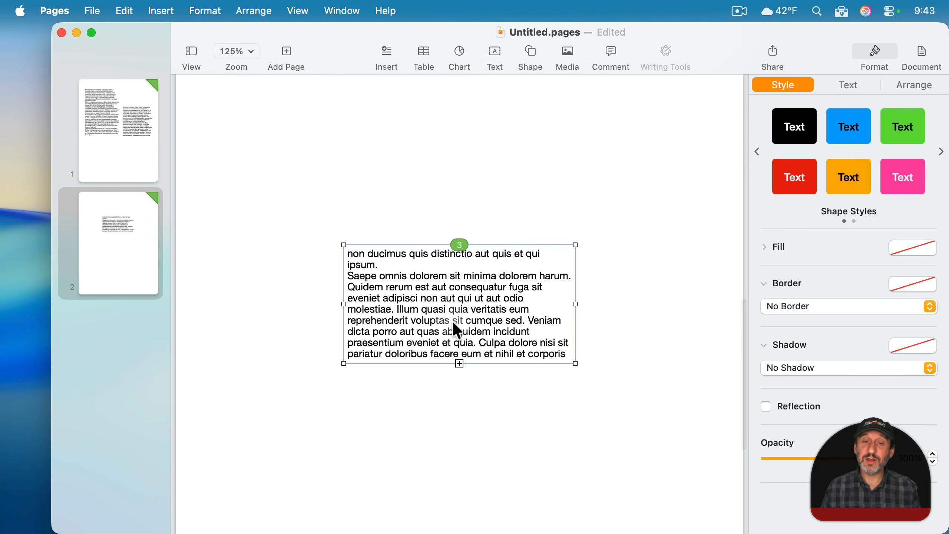
{"action": "left_click", "coordinate": [464, 244]}
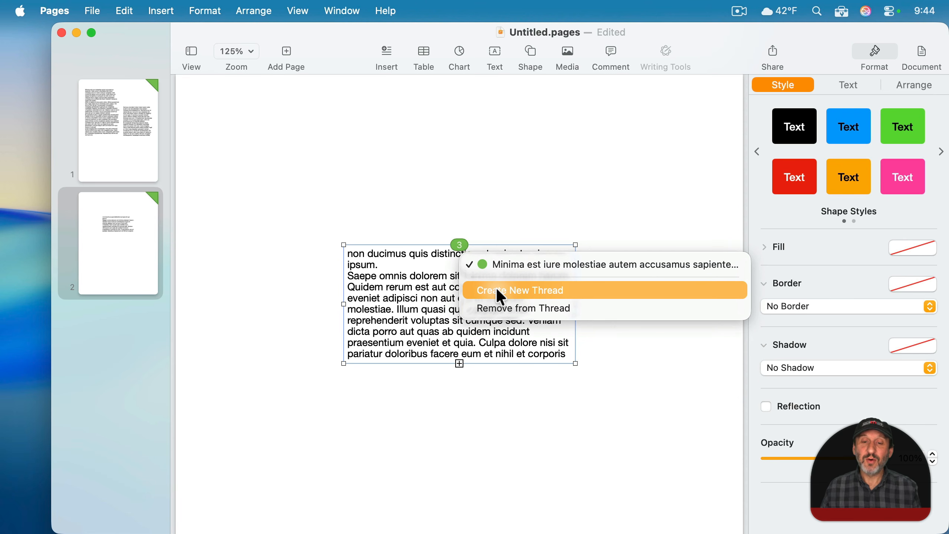
{"action": "left_click", "coordinate": [407, 199]}
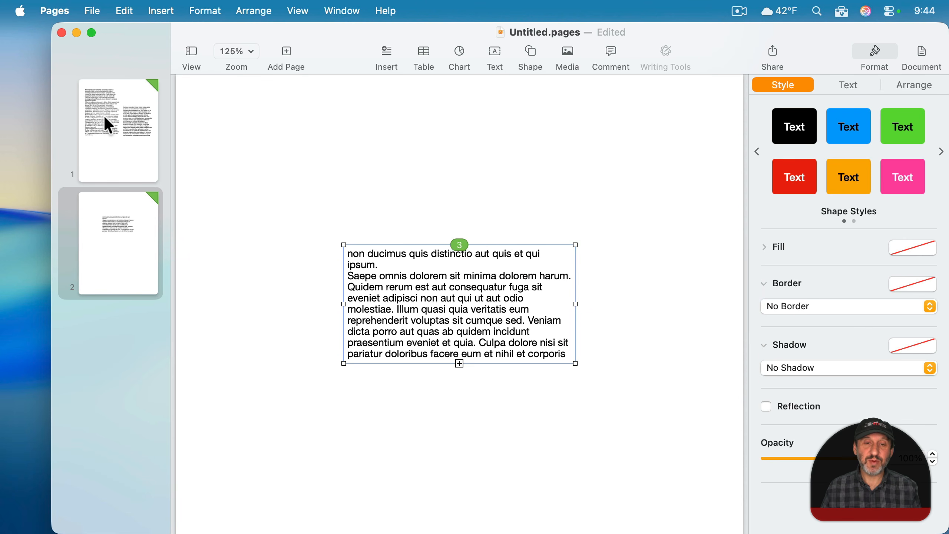
Widen the single text box on page 1 and set its text to 2 columns.
{"action": "left_click", "coordinate": [108, 126]}
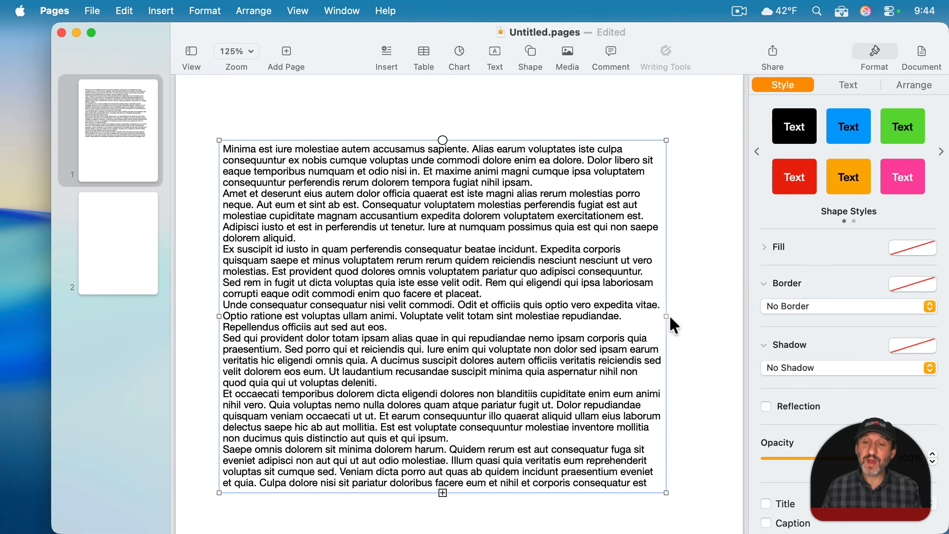
{"action": "left_click_drag", "start_coordinate": [672, 321], "coordinate": [692, 315]}
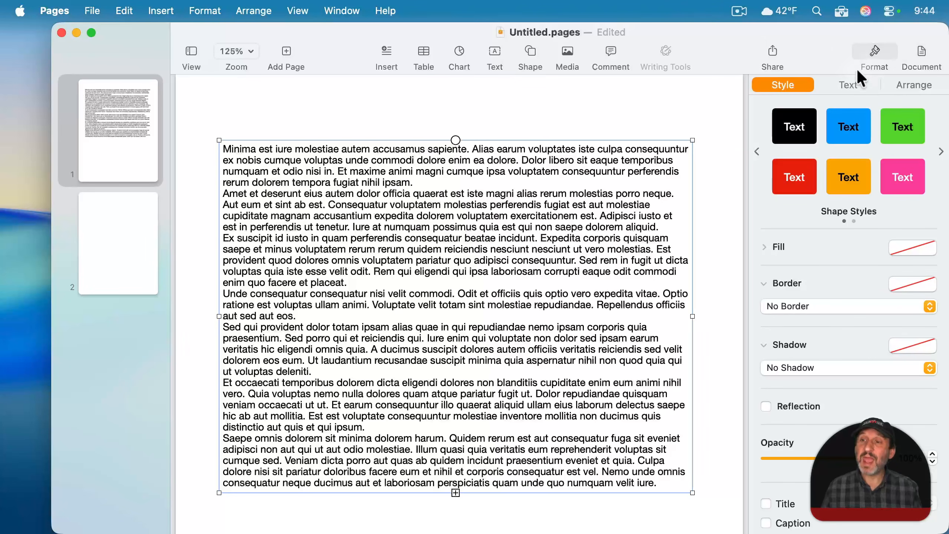
{"action": "left_click", "coordinate": [851, 82]}
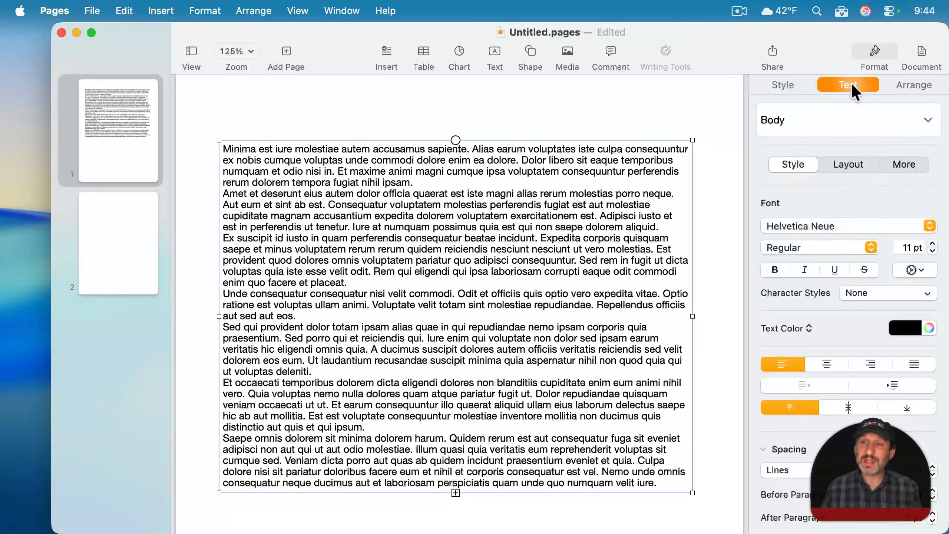
{"action": "left_click", "coordinate": [848, 163]}
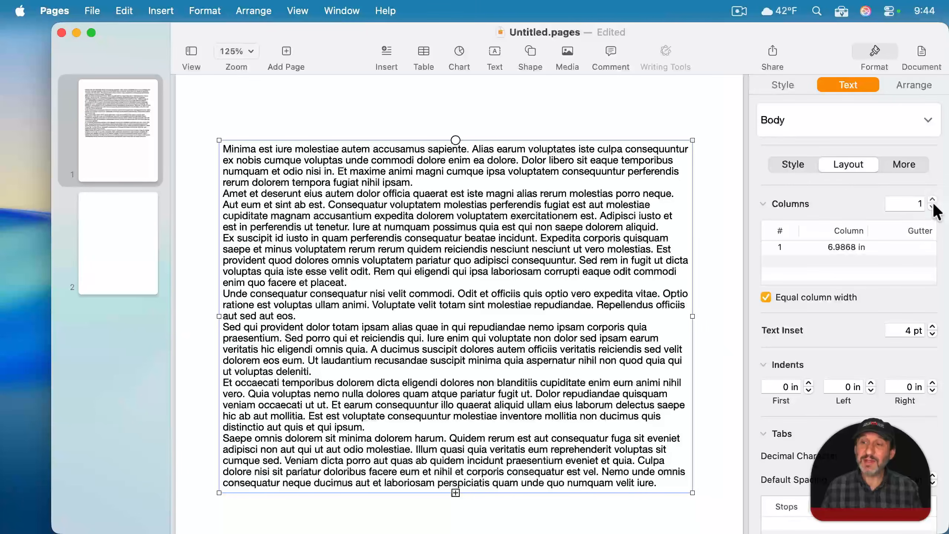
{"action": "left_click", "coordinate": [933, 201]}
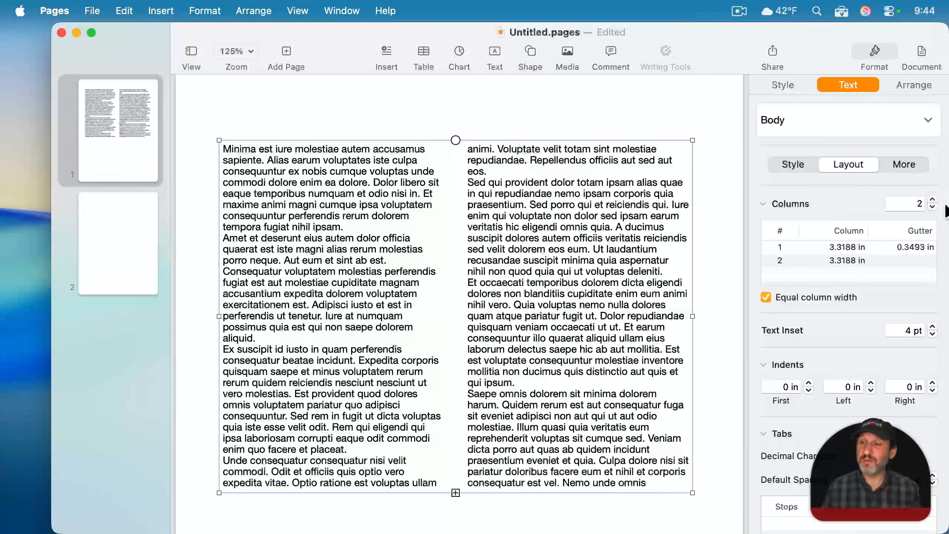
{"action": "left_click", "coordinate": [934, 201]}
{"action": "left_click", "coordinate": [934, 206]}
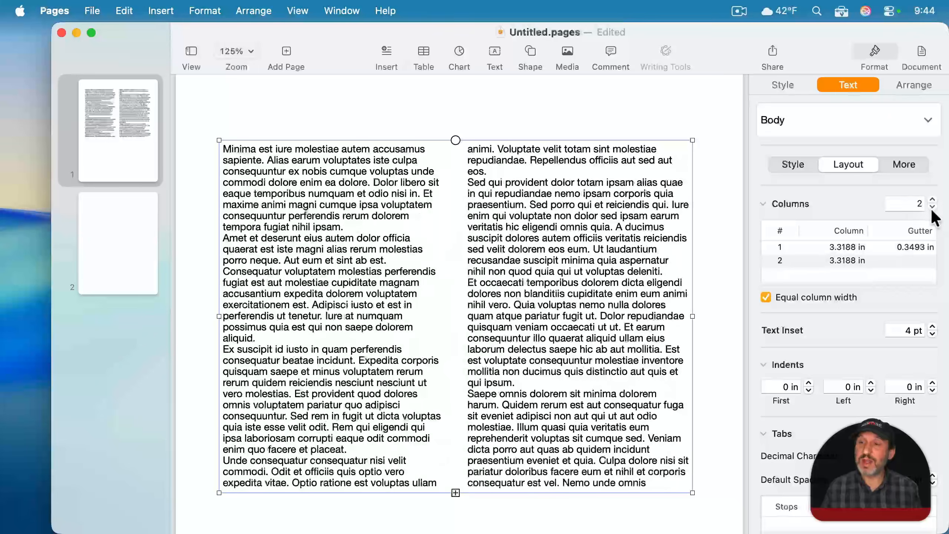